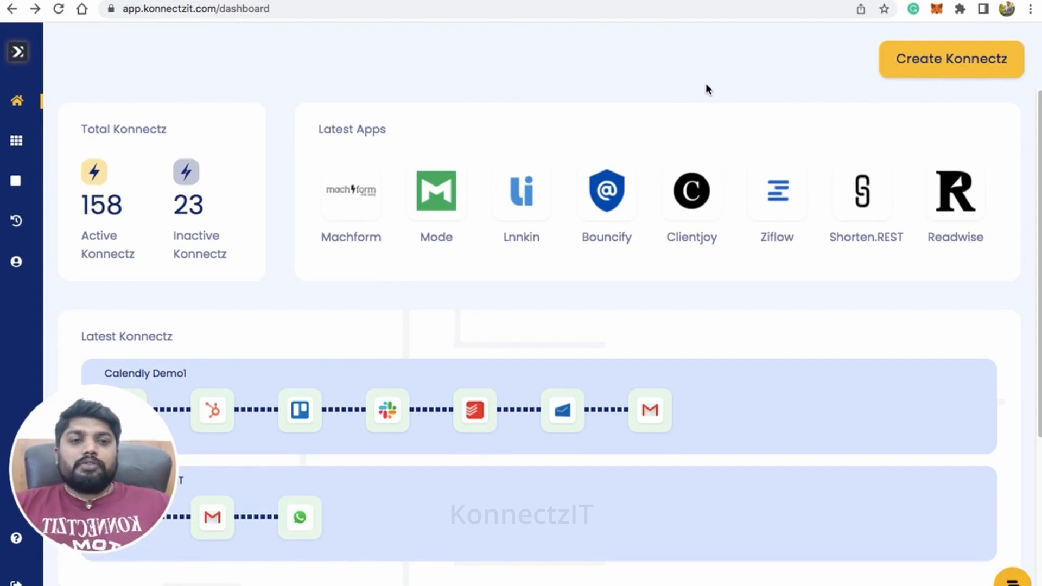
Create a new Konnectz workflow and name it "Scheduler Demo".
{"action": "left_click", "coordinate": [945, 70]}
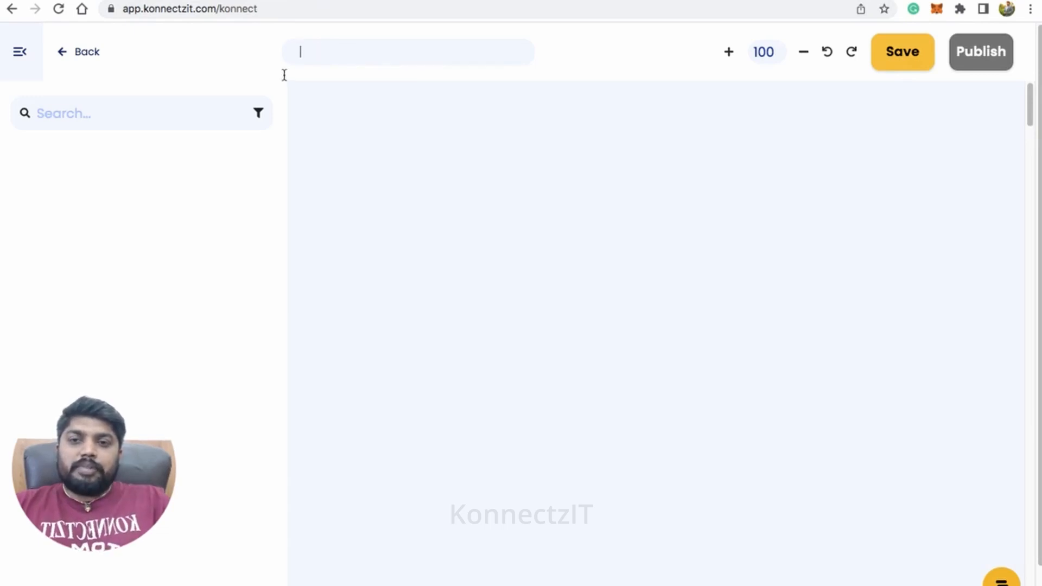
{"action": "type", "text": "Sd"}
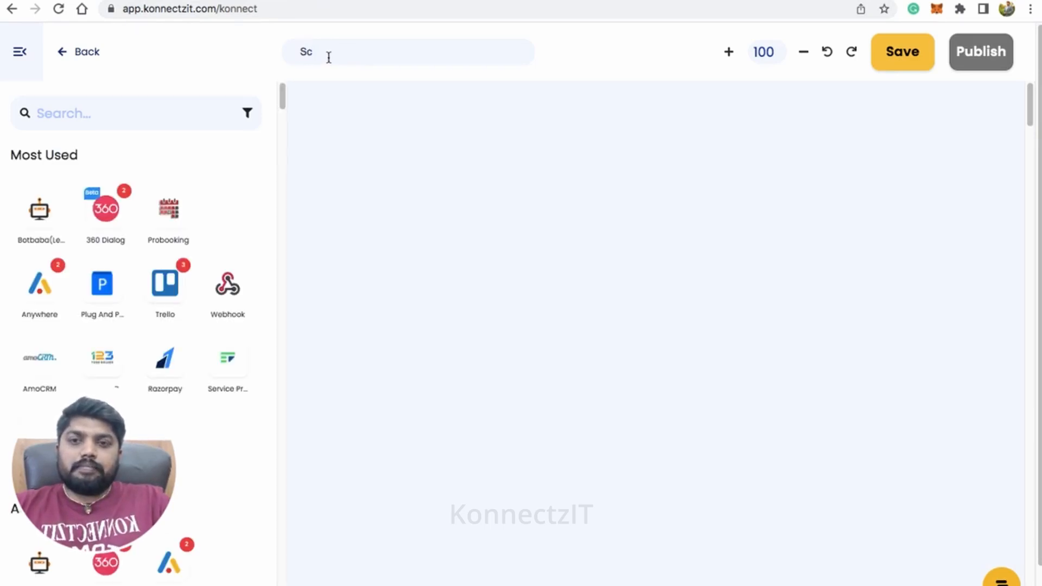
{"action": "type", "text": "hedular"}
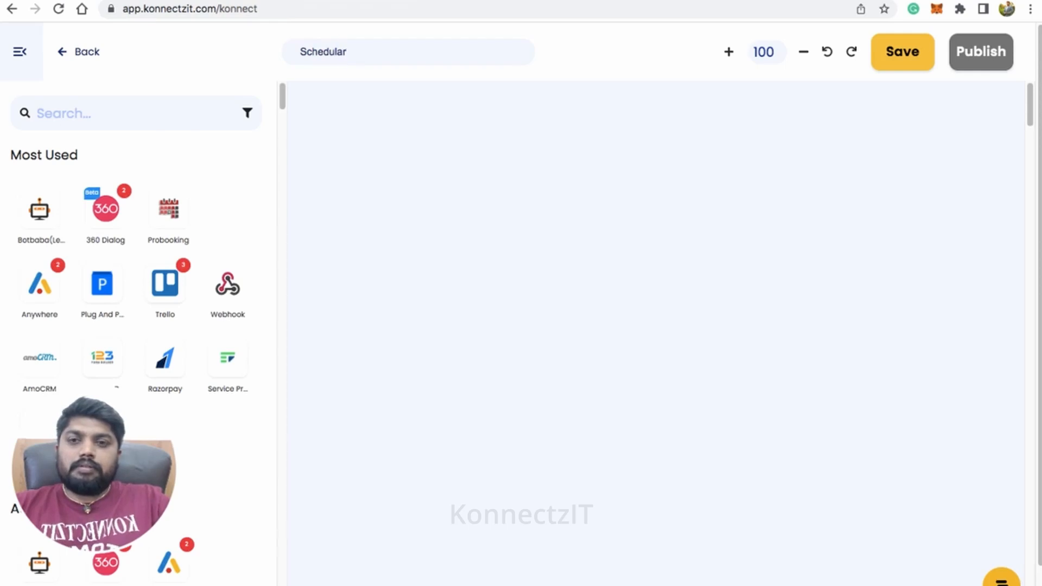
{"action": "key", "text": "BackSpace"}
{"action": "key", "text": "BackSpace"}
{"action": "type", "text": "er Demo"}
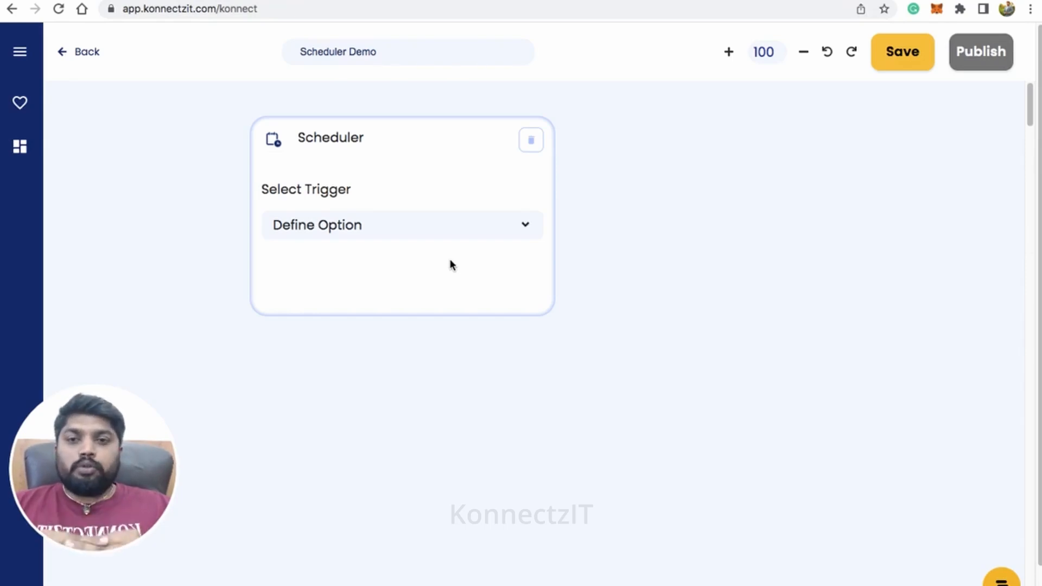
Set the Scheduler block's trigger to "At regular intervals".
{"action": "scroll", "coordinate": [448, 161], "scroll_direction": "up", "scroll_amount": 2}
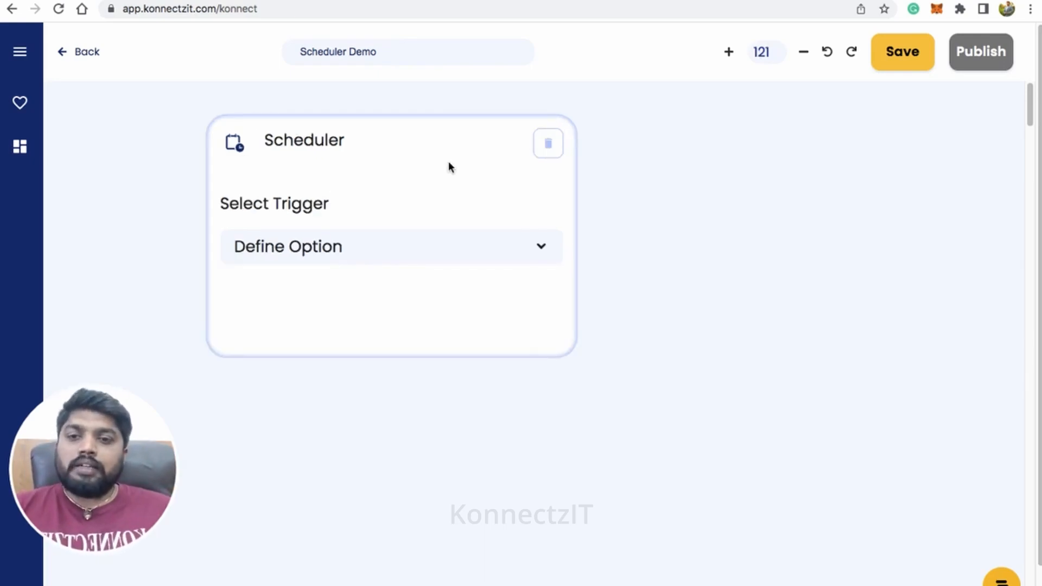
{"action": "left_click", "coordinate": [407, 247]}
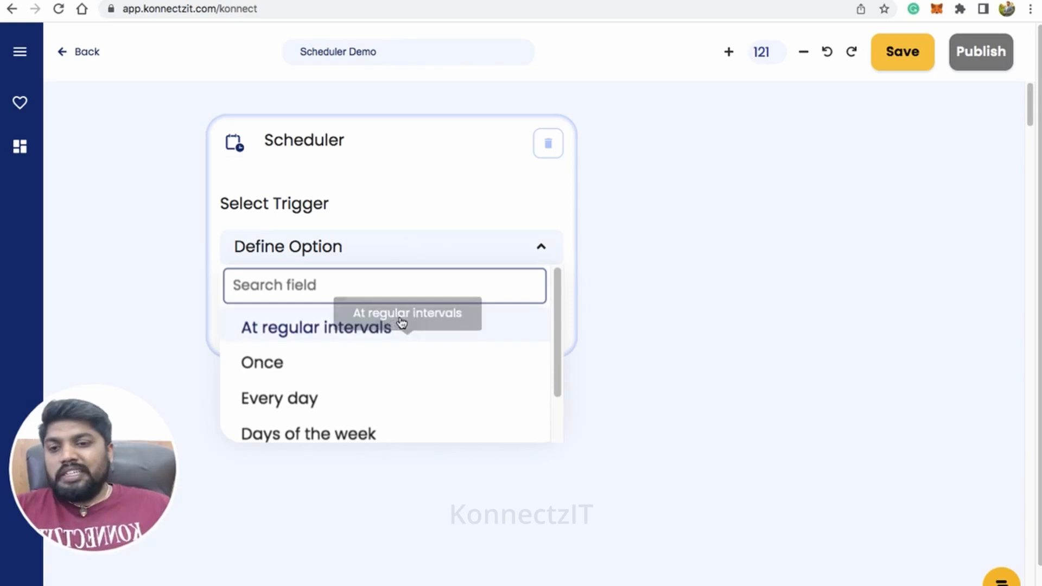
{"action": "scroll", "coordinate": [406, 321], "scroll_direction": "down", "scroll_amount": 2}
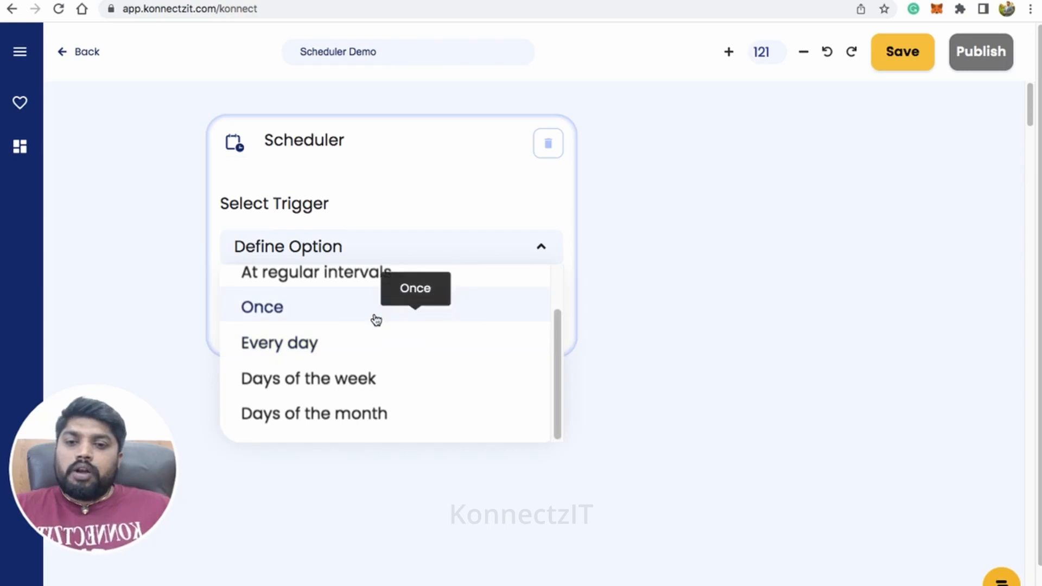
{"action": "scroll", "coordinate": [376, 319], "scroll_direction": "up", "scroll_amount": 1}
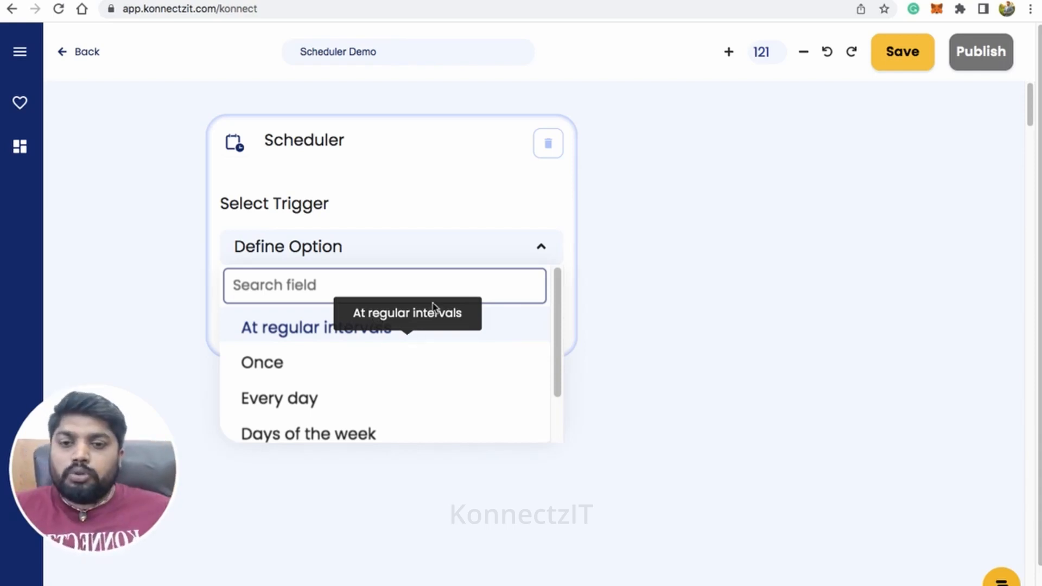
{"action": "left_click", "coordinate": [328, 334]}
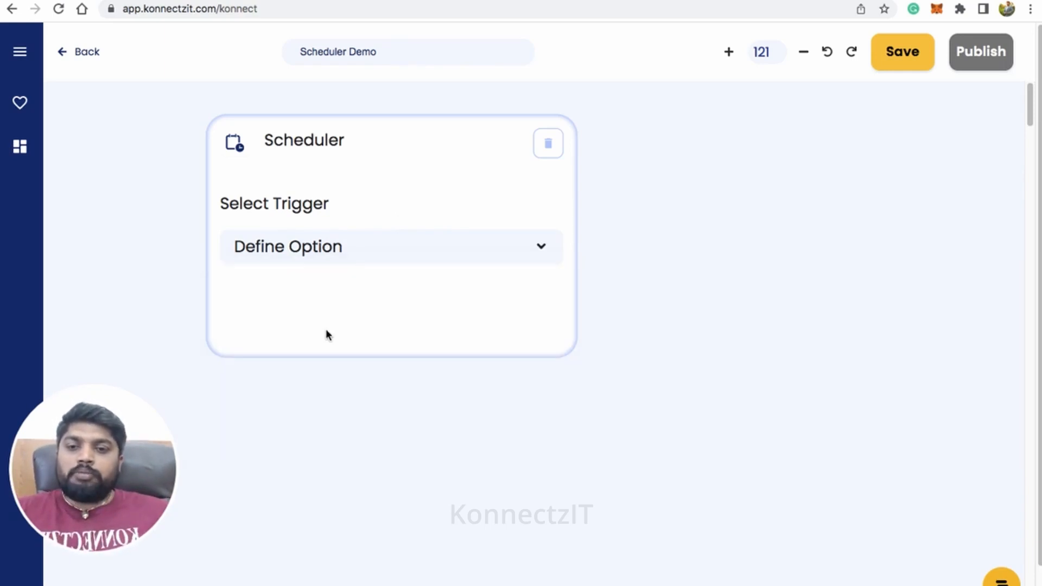
Choose Minutes as the time span for the Scheduler's regular interval.
{"action": "left_click", "coordinate": [369, 314]}
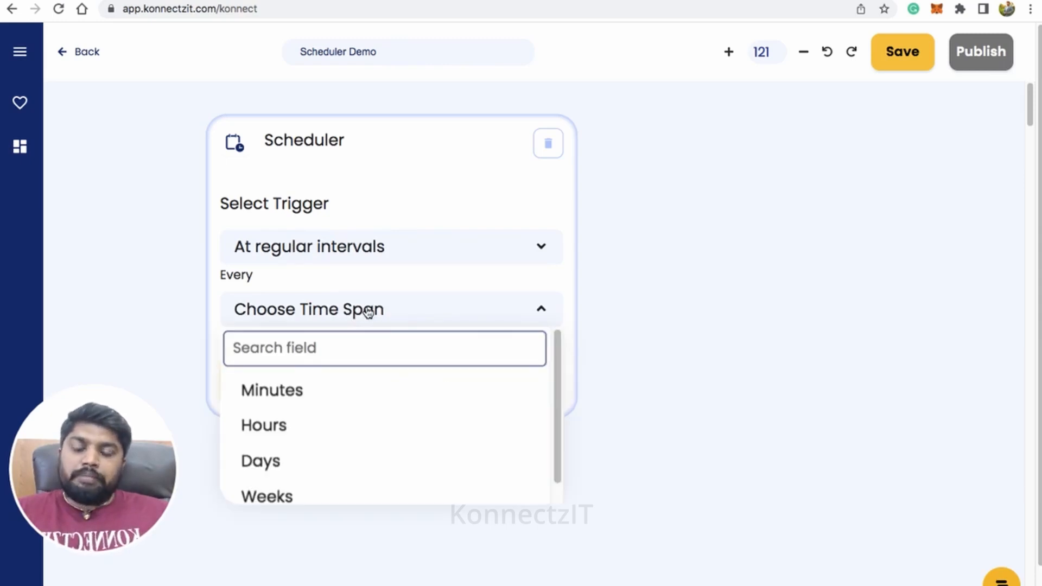
{"action": "scroll", "coordinate": [333, 396], "scroll_direction": "down", "scroll_amount": 1}
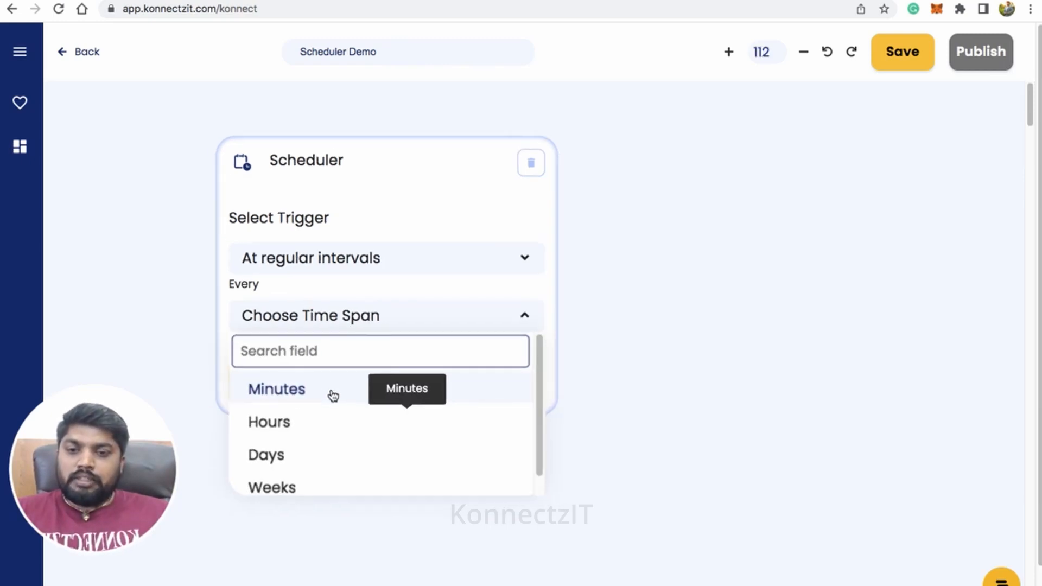
{"action": "scroll", "coordinate": [333, 395], "scroll_direction": "up", "scroll_amount": 2}
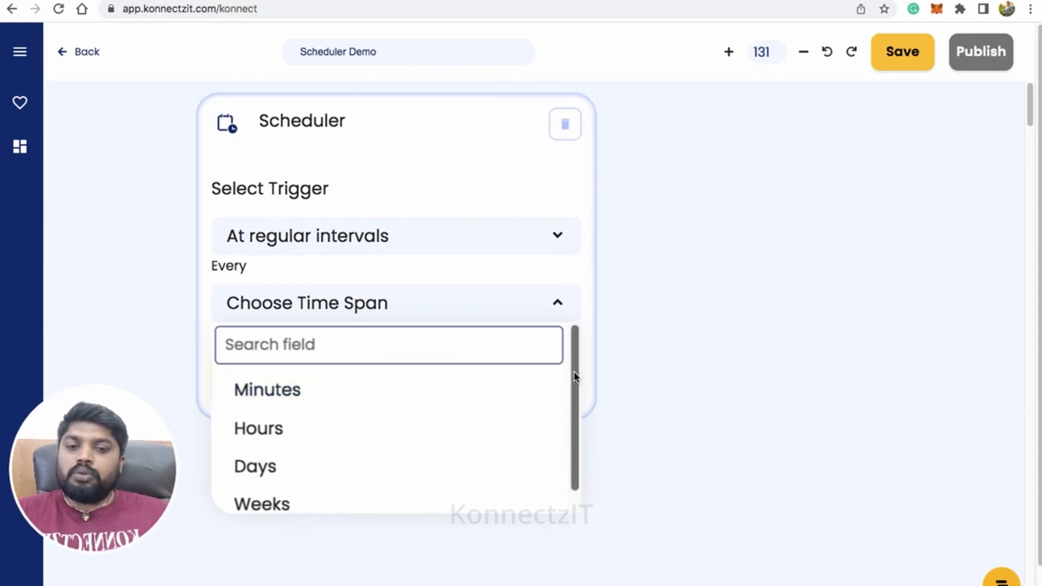
{"action": "left_click_drag", "start_coordinate": [575, 377], "coordinate": [572, 391]}
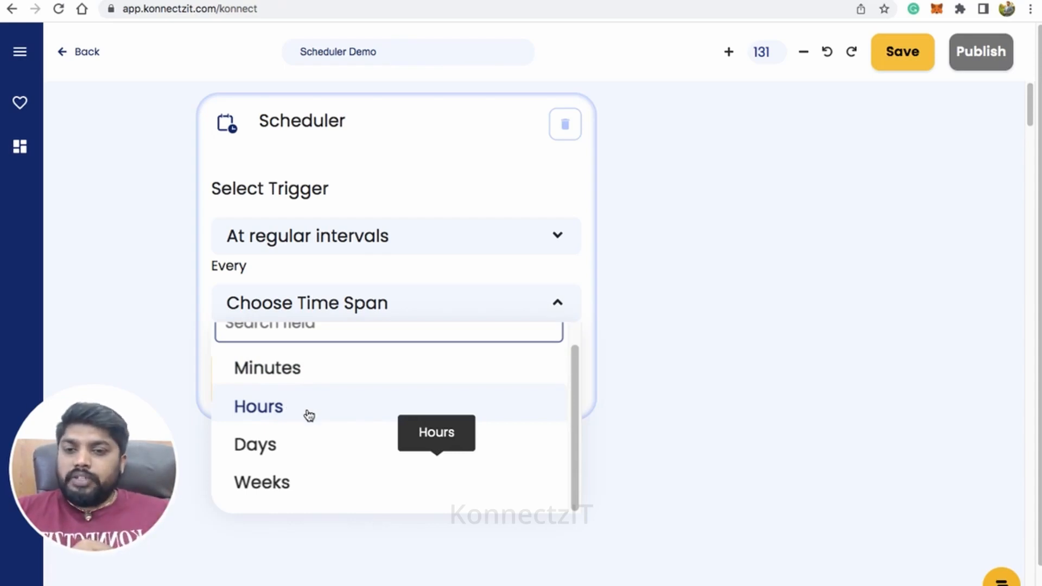
{"action": "left_click", "coordinate": [574, 417]}
{"action": "left_click_drag", "start_coordinate": [574, 416], "coordinate": [579, 386]}
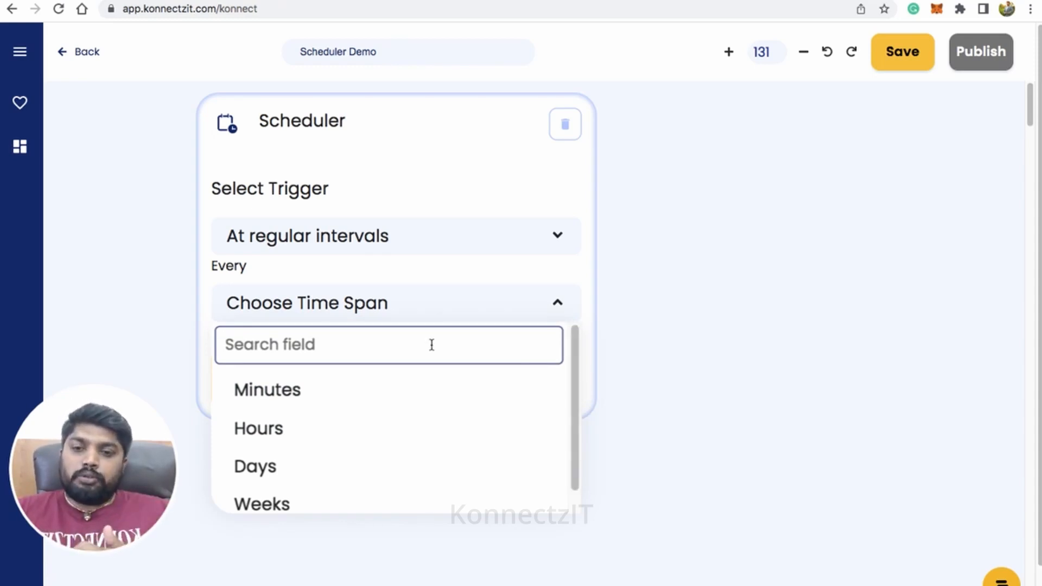
{"action": "left_click", "coordinate": [345, 389]}
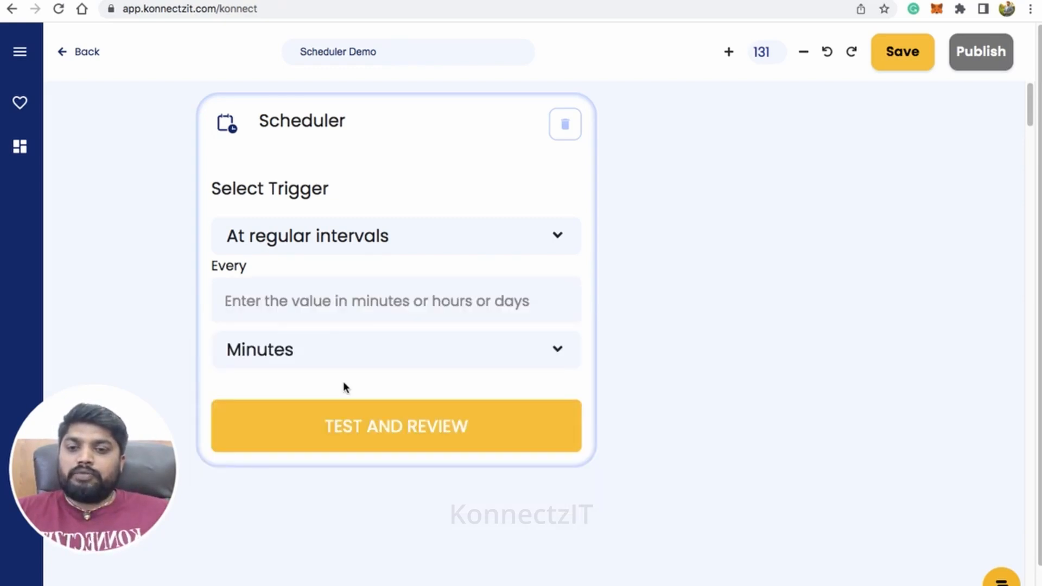
Set the Scheduler interval value to 1 and run the trigger's test and review.
{"action": "left_click", "coordinate": [370, 290]}
{"action": "type", "text": "1"}
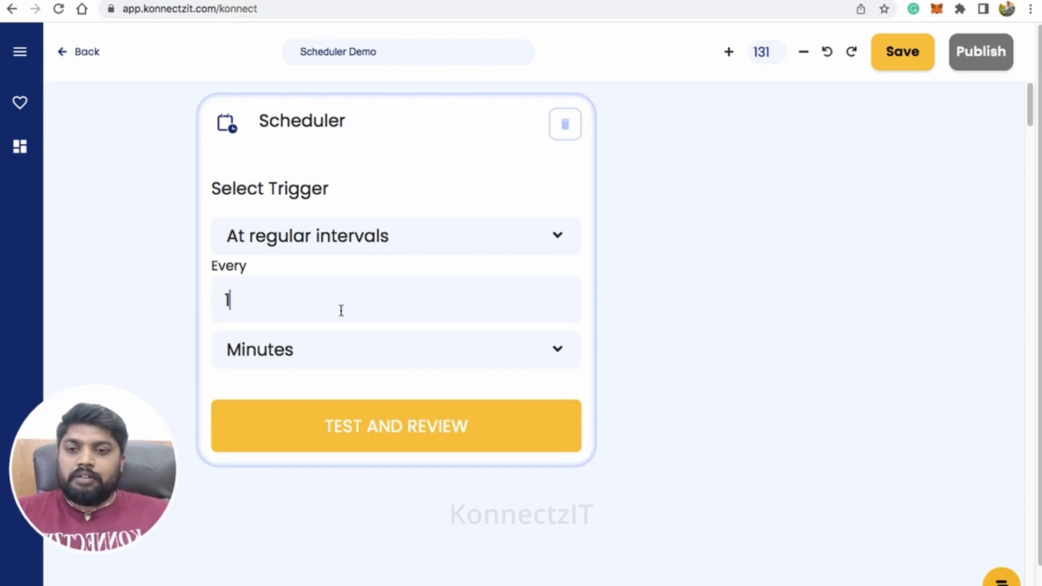
{"action": "left_click", "coordinate": [465, 424]}
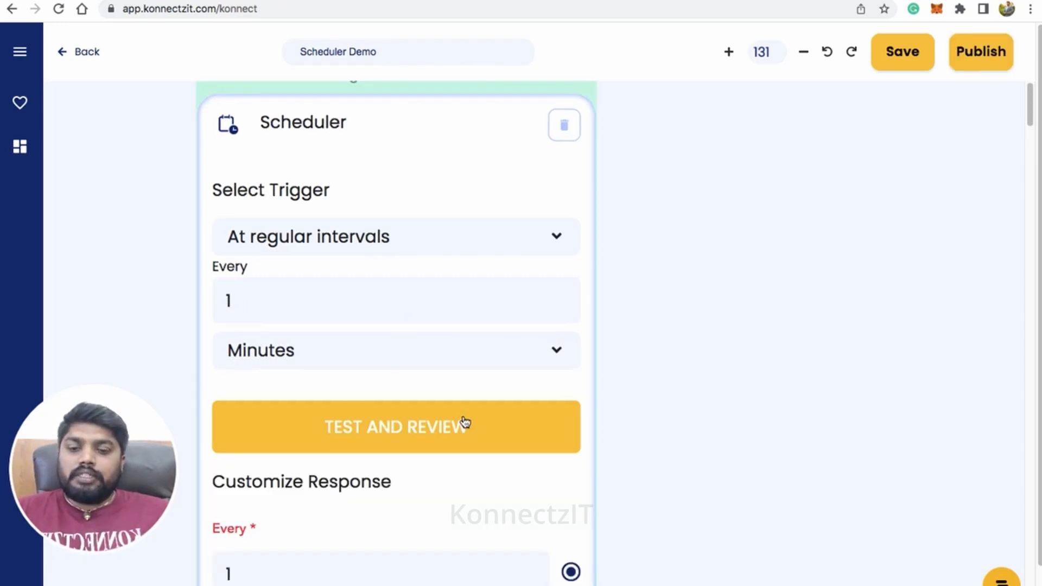
Find the Slack app with the search "slac" and place its block on the canvas beside the Scheduler block.
{"action": "left_click_drag", "start_coordinate": [489, 209], "coordinate": [453, 192]}
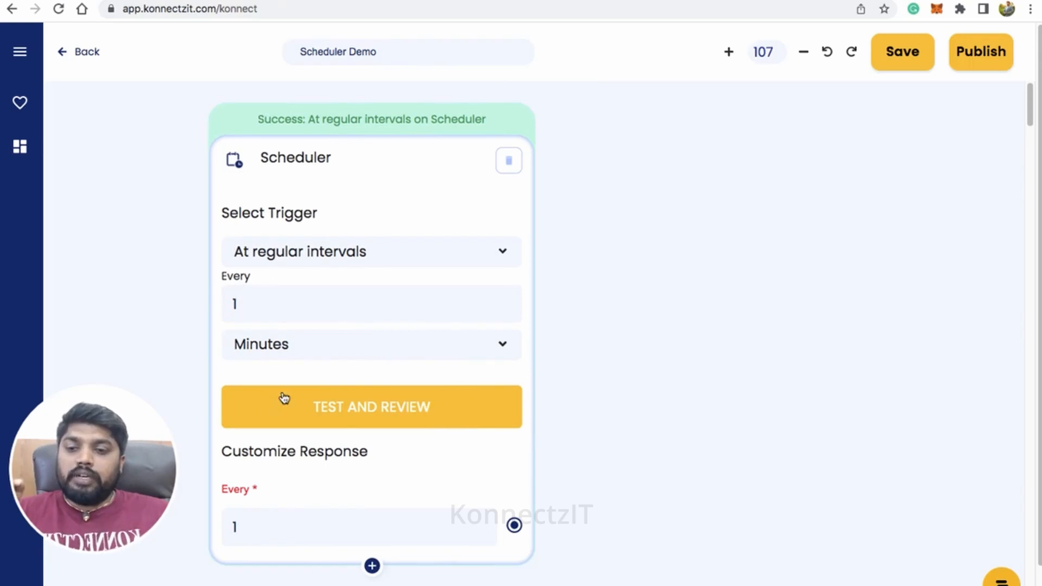
{"action": "left_click", "coordinate": [17, 49]}
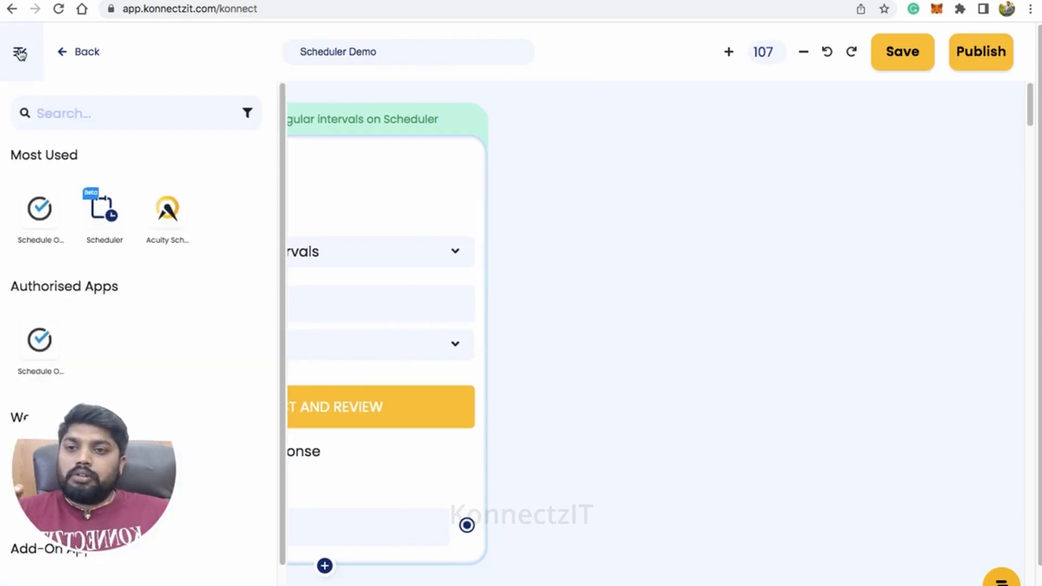
{"action": "left_click", "coordinate": [70, 113]}
{"action": "type", "text": "slac"}
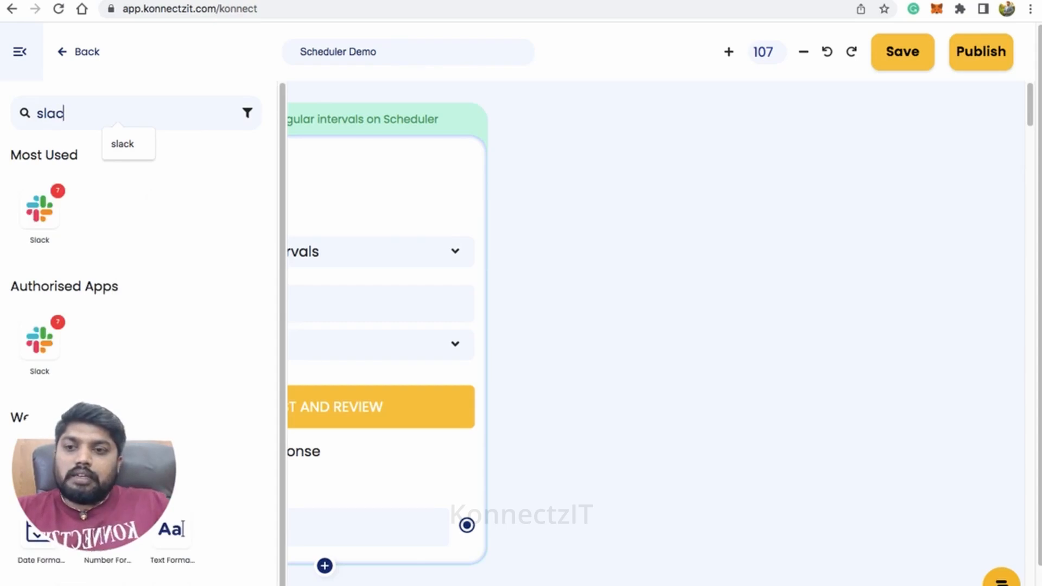
{"action": "left_click_drag", "start_coordinate": [39, 209], "coordinate": [559, 156]}
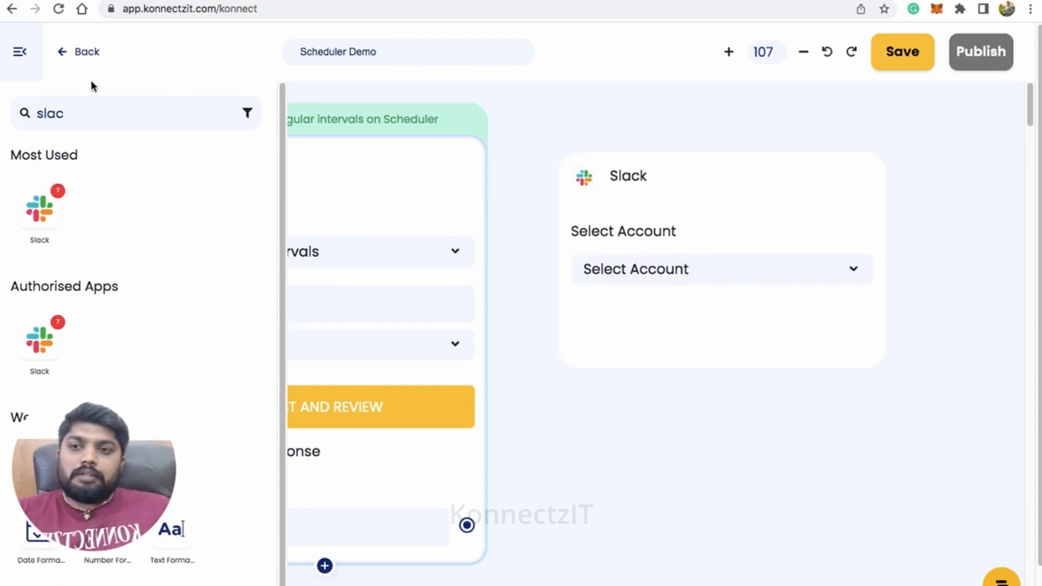
{"action": "left_click", "coordinate": [20, 52]}
{"action": "left_click", "coordinate": [694, 187]}
{"action": "left_click_drag", "start_coordinate": [693, 187], "coordinate": [698, 140]}
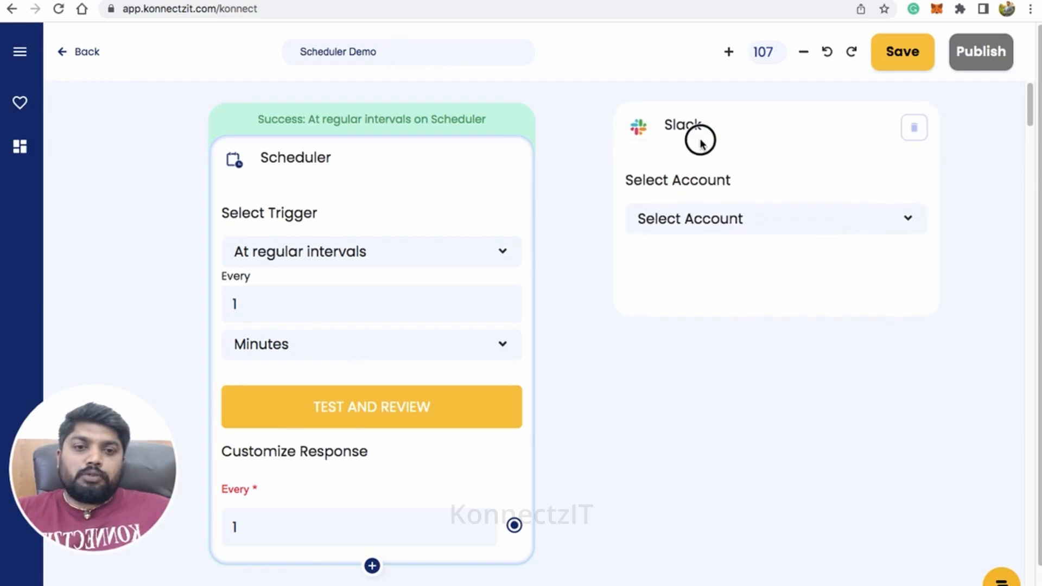
Set the Slack block to use Slack Account #6 with the Send Channel Message action.
{"action": "left_click", "coordinate": [715, 226]}
{"action": "scroll", "coordinate": [722, 331], "scroll_direction": "down", "scroll_amount": 3}
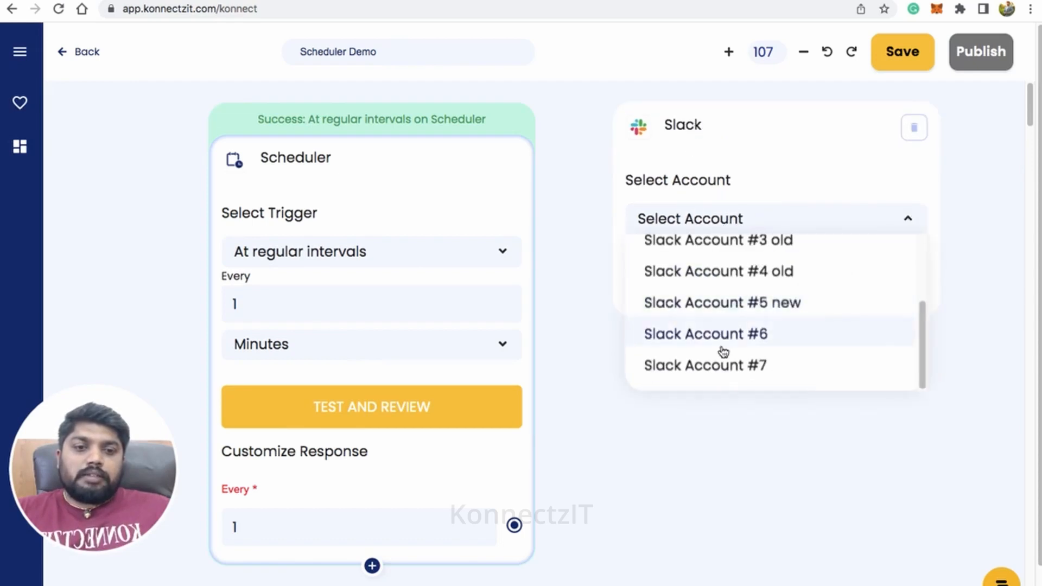
{"action": "left_click", "coordinate": [727, 334]}
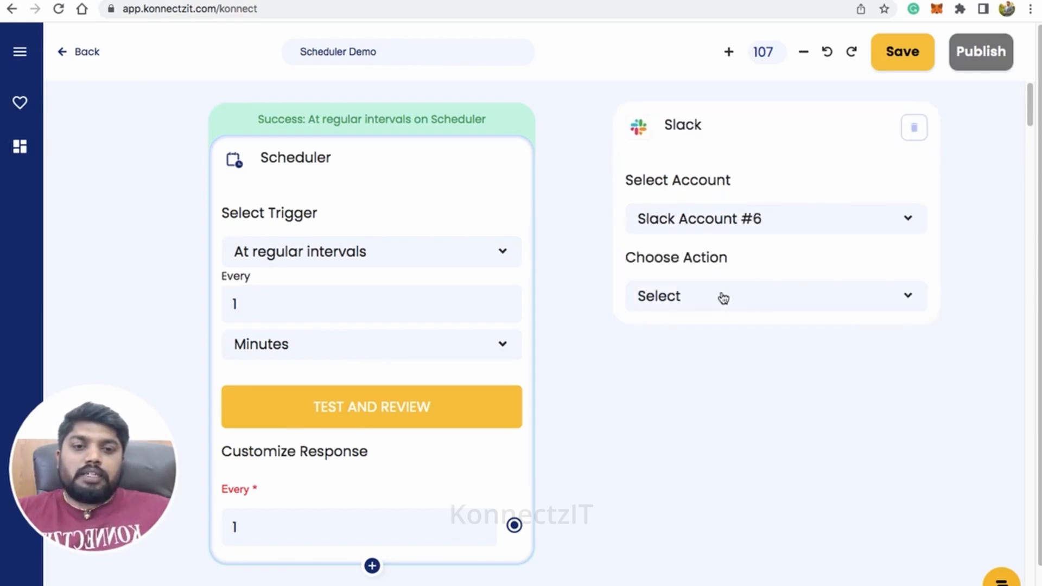
{"action": "left_click", "coordinate": [723, 298]}
{"action": "scroll", "coordinate": [728, 392], "scroll_direction": "down", "scroll_amount": 2}
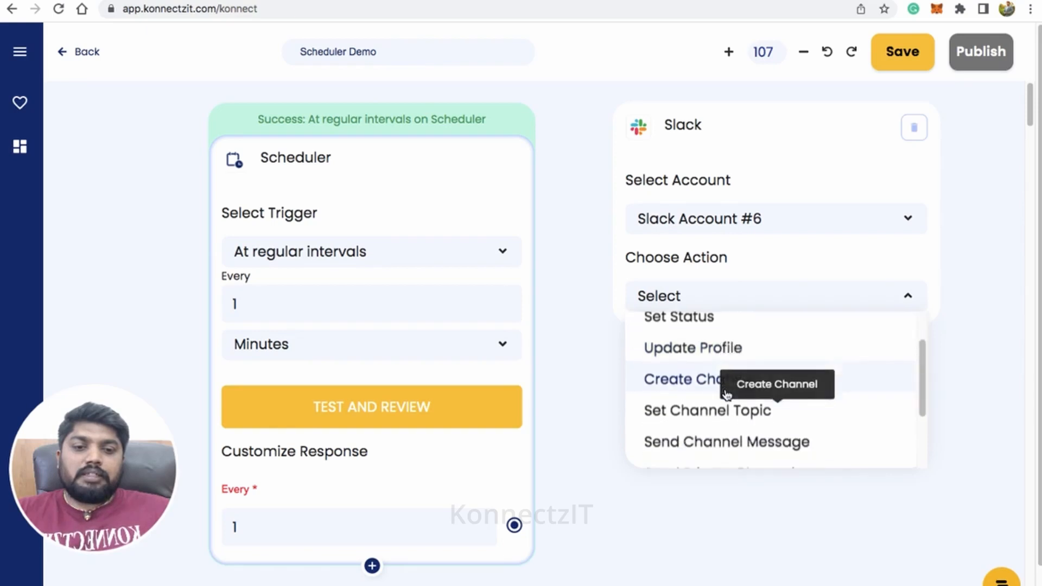
{"action": "left_click", "coordinate": [700, 440]}
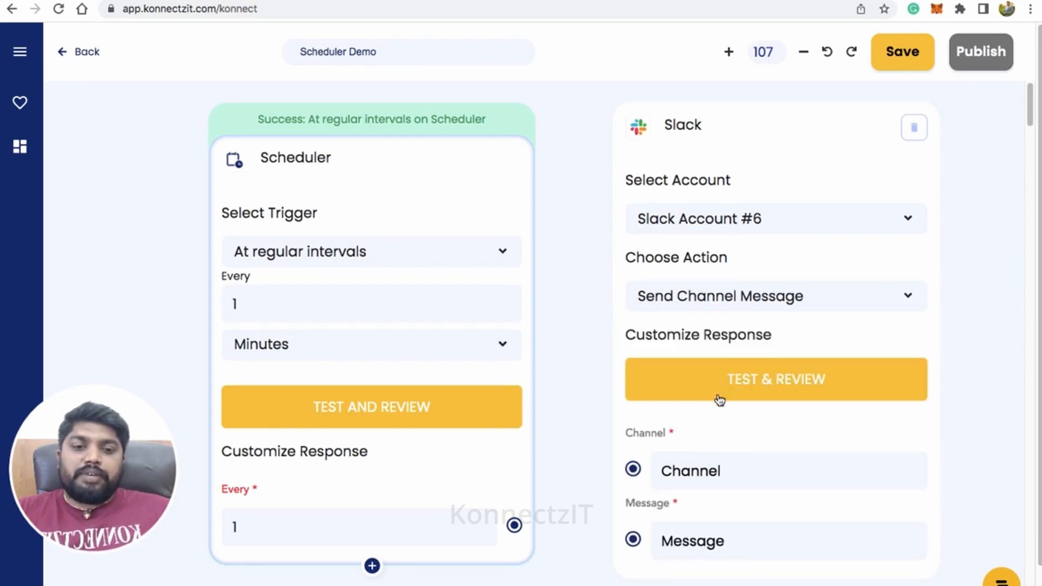
Switch to Slack, copy the konnectzit-demo channel name, and paste it as the channel of the KonnectzIT Slack block.
{"action": "left_click", "coordinate": [693, 472]}
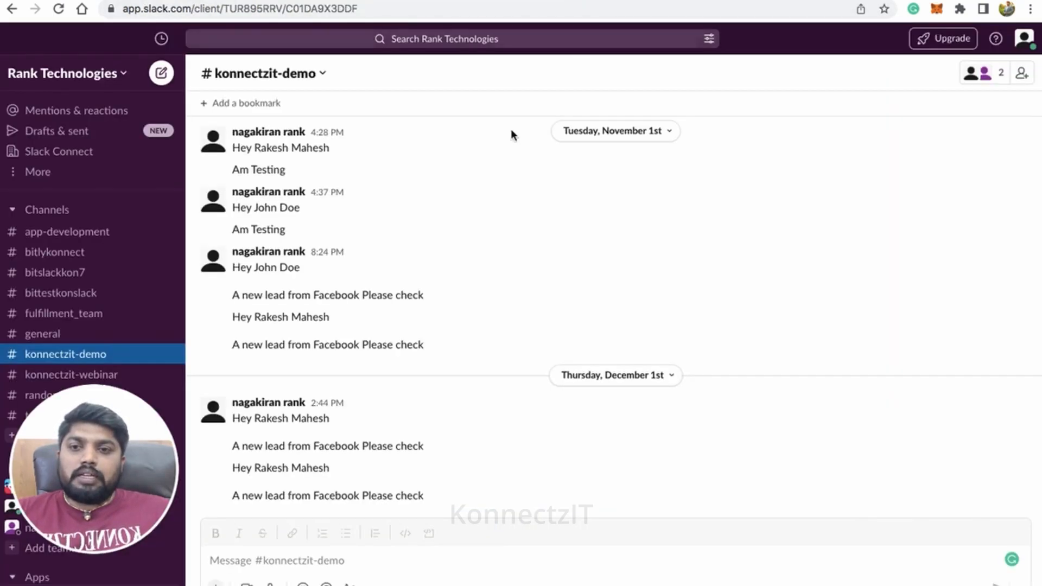
{"action": "left_click", "coordinate": [254, 73]}
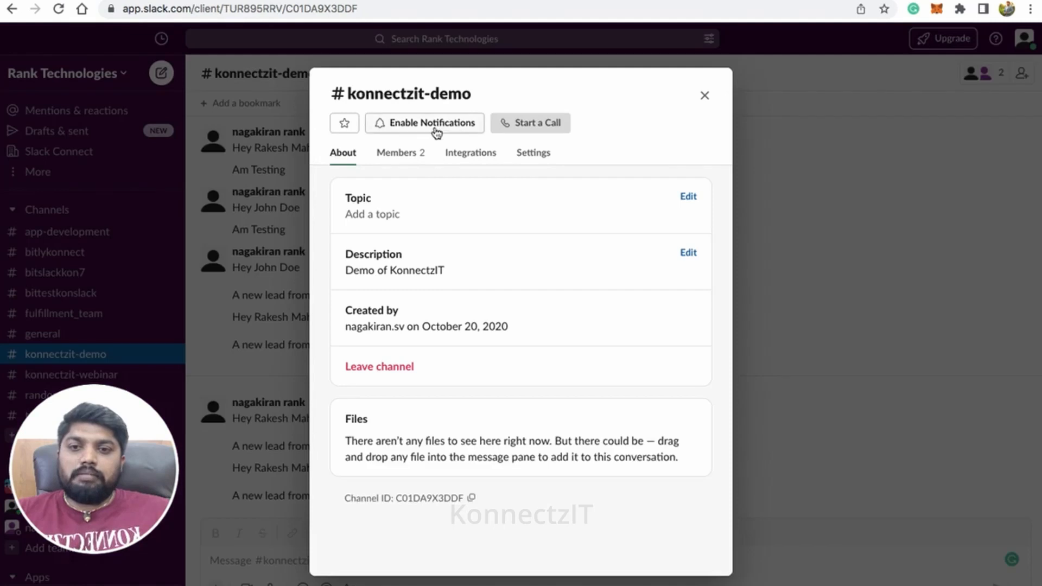
{"action": "left_click_drag", "start_coordinate": [348, 93], "coordinate": [470, 96]}
{"action": "key", "text": "super+c"}
{"action": "left_click", "coordinate": [704, 96]}
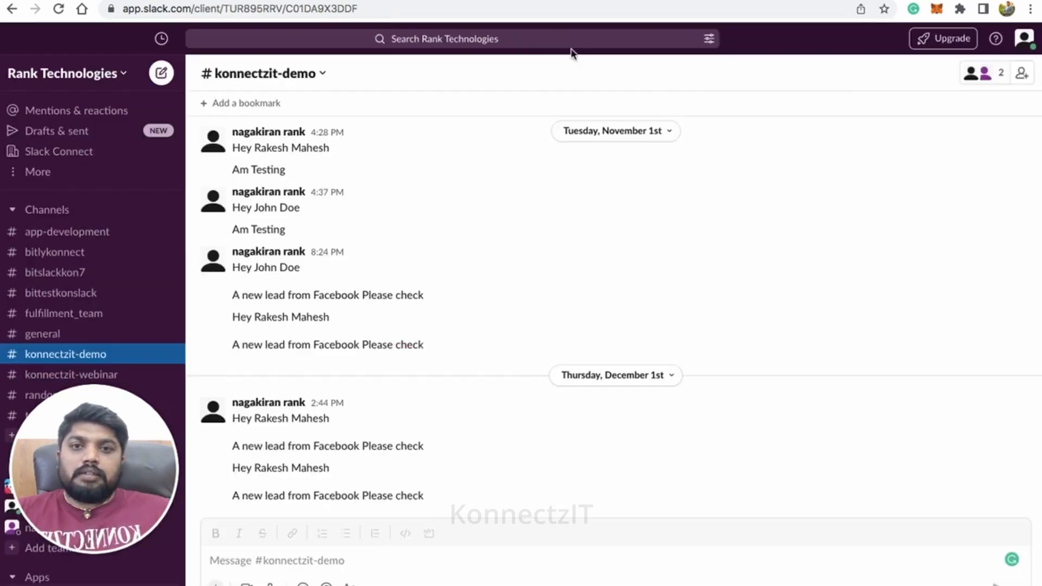
{"action": "key", "text": "ctrl+shift+Tab"}
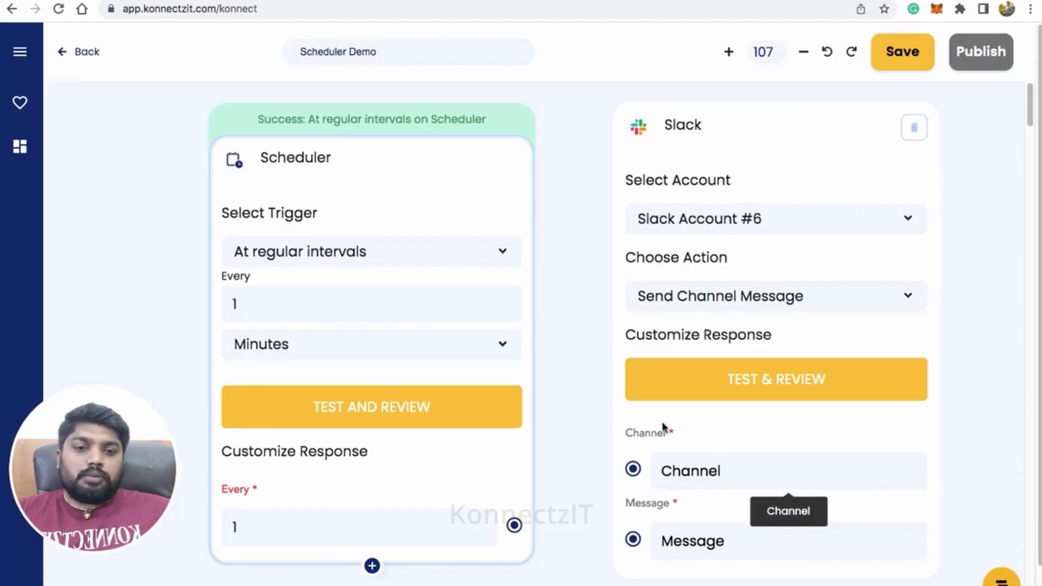
{"action": "left_click", "coordinate": [692, 468]}
{"action": "key", "text": "super+v"}
Enter "Meeting will start in next minute here is the meeting link" as the message of the Slack block.
{"action": "left_click", "coordinate": [698, 540]}
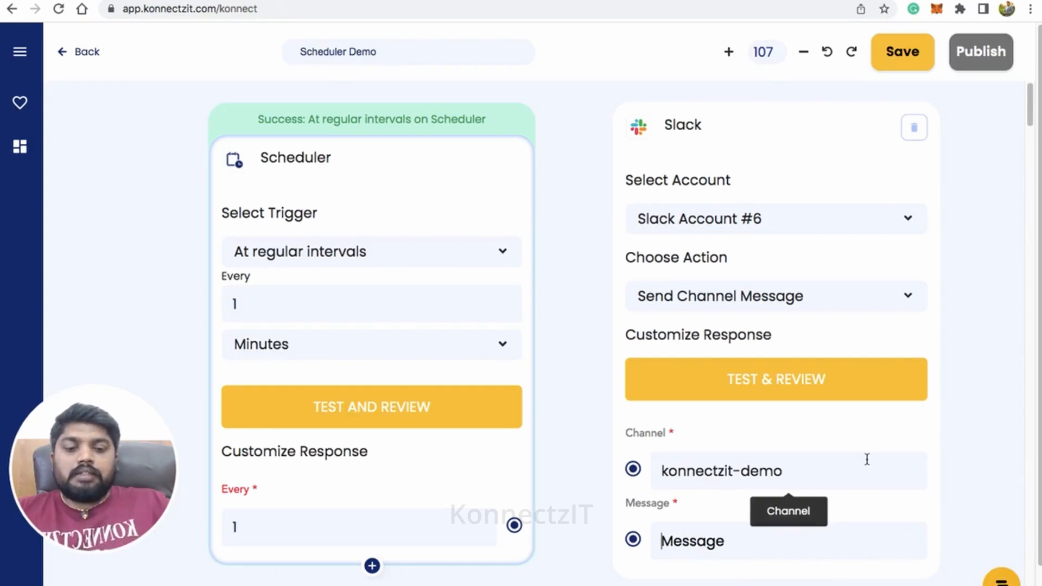
{"action": "type", "text": "M"}
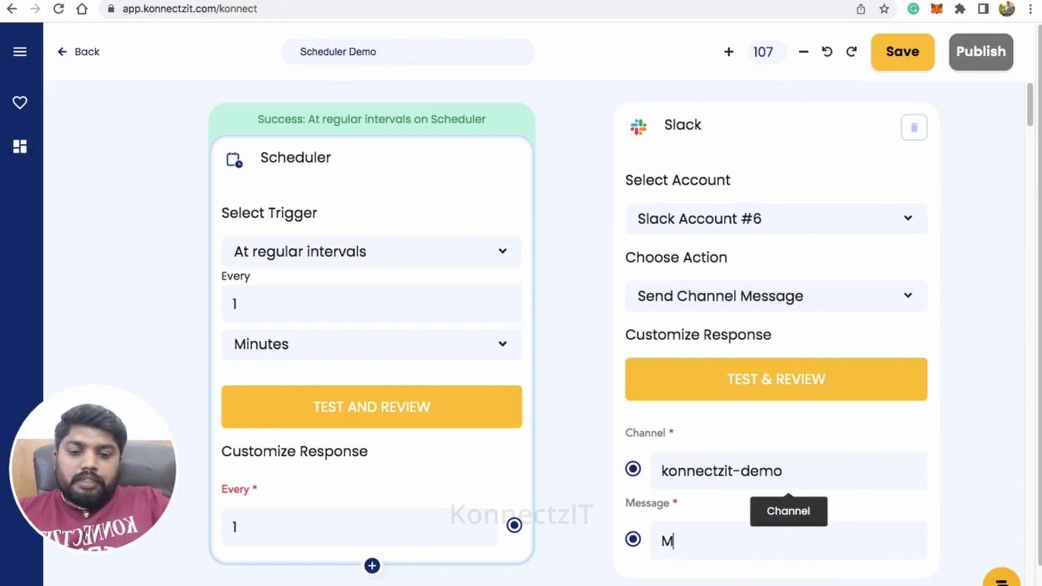
{"action": "type", "text": "eeting w"}
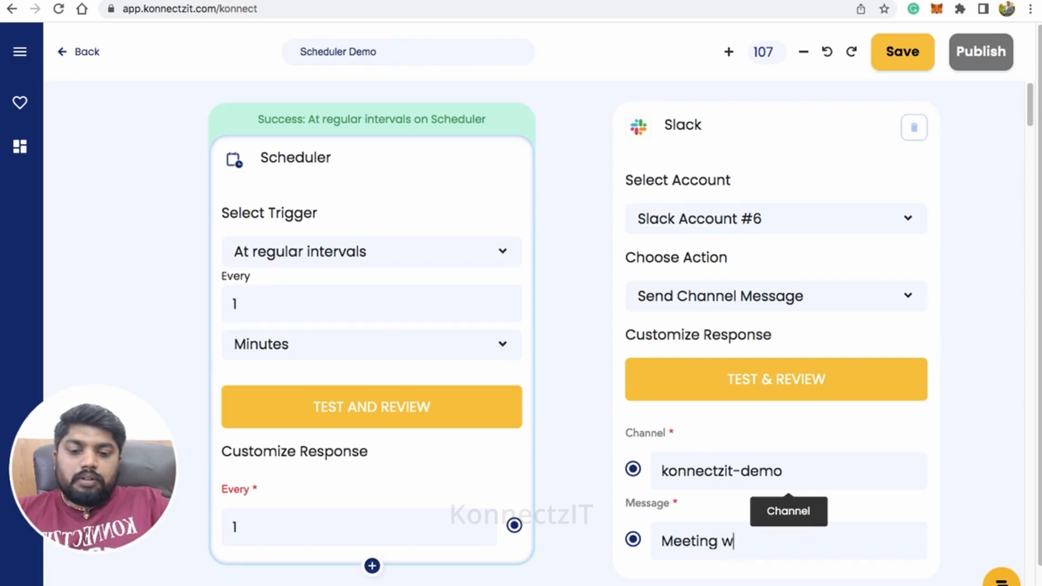
{"action": "type", "text": "ill sta"}
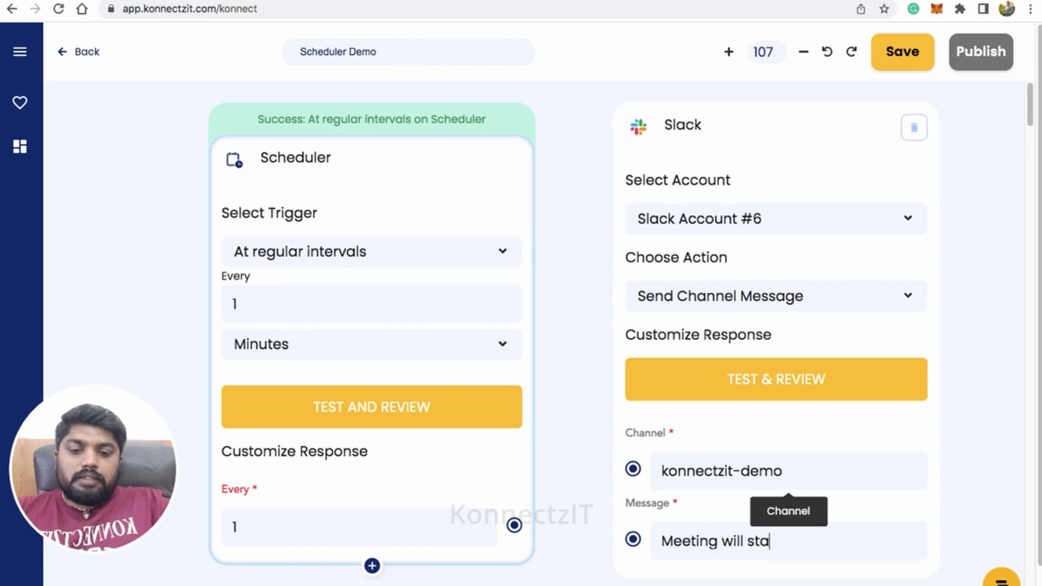
{"action": "type", "text": "rt in n"}
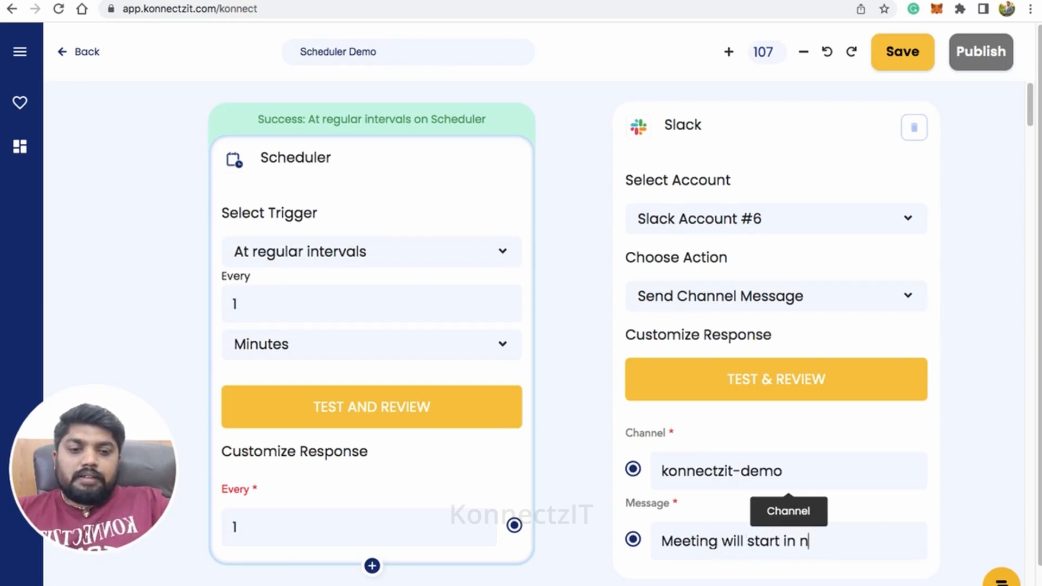
{"action": "type", "text": "ext mo"}
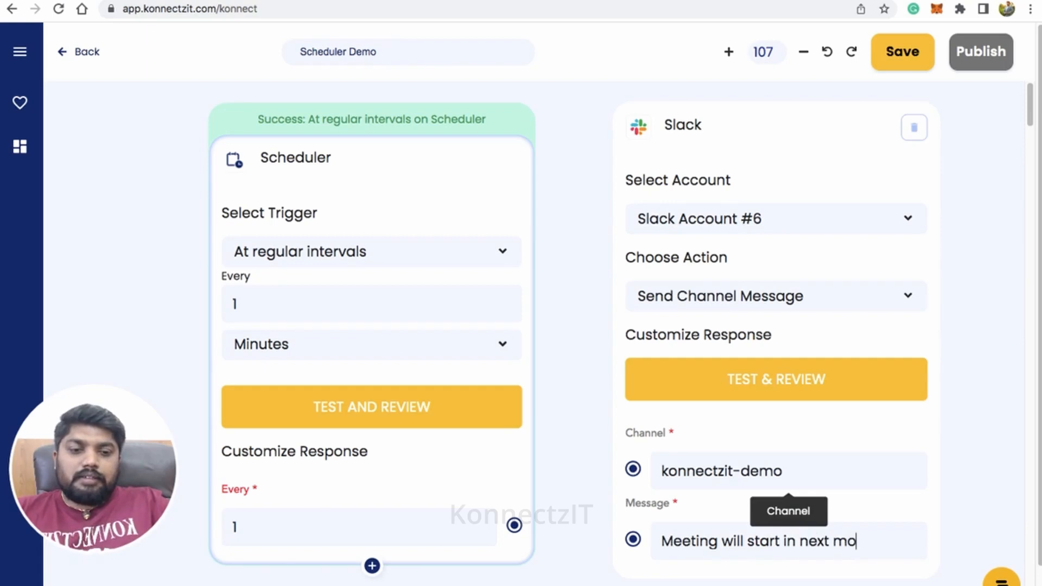
{"action": "key", "text": "BackSpace"}
{"action": "type", "text": "inute"}
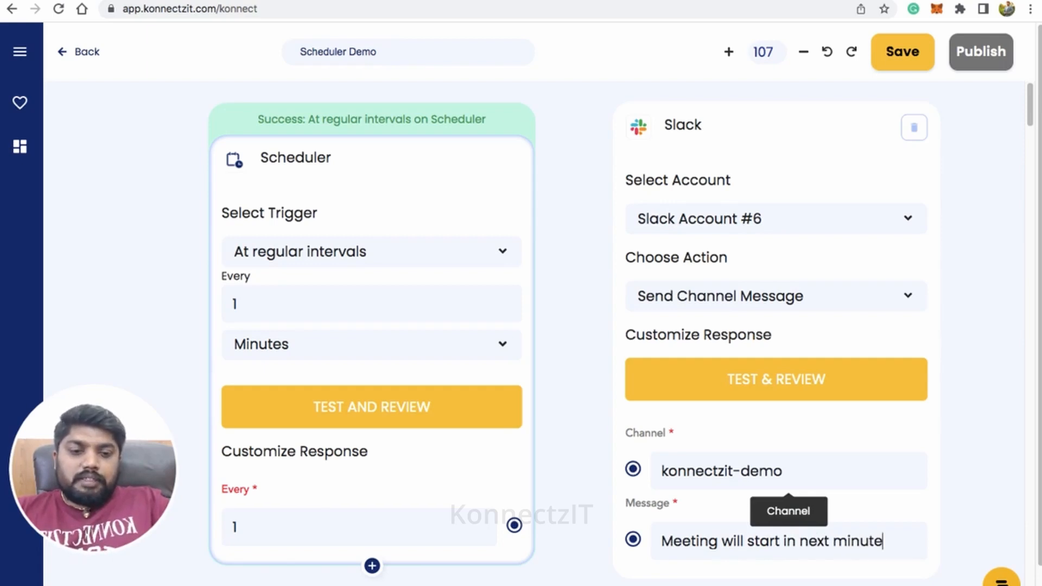
{"action": "type", "text": " here i"}
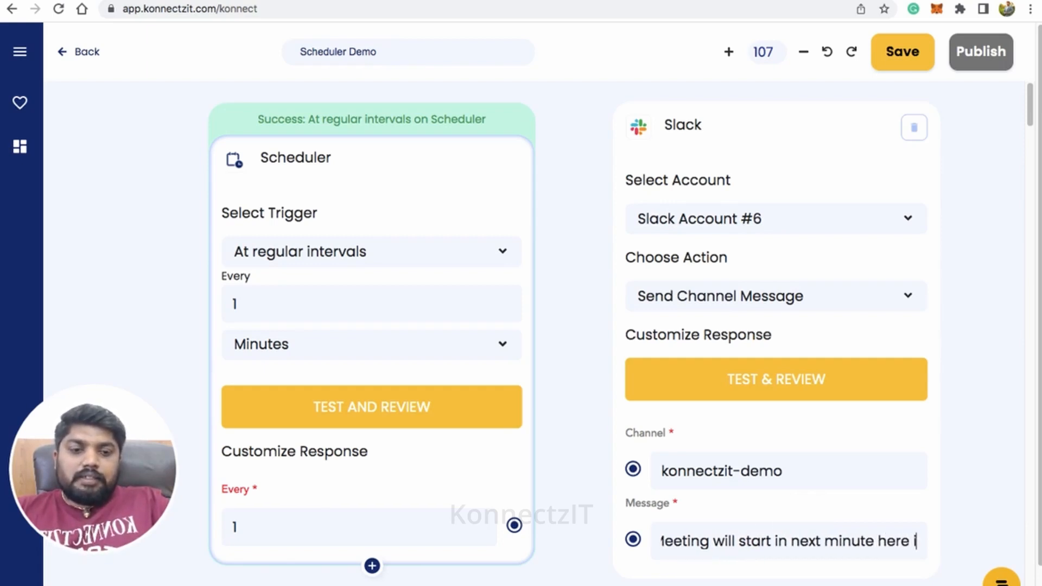
{"action": "type", "text": "s h"}
{"action": "key", "text": "BackSpace"}
{"action": "type", "text": "t"}
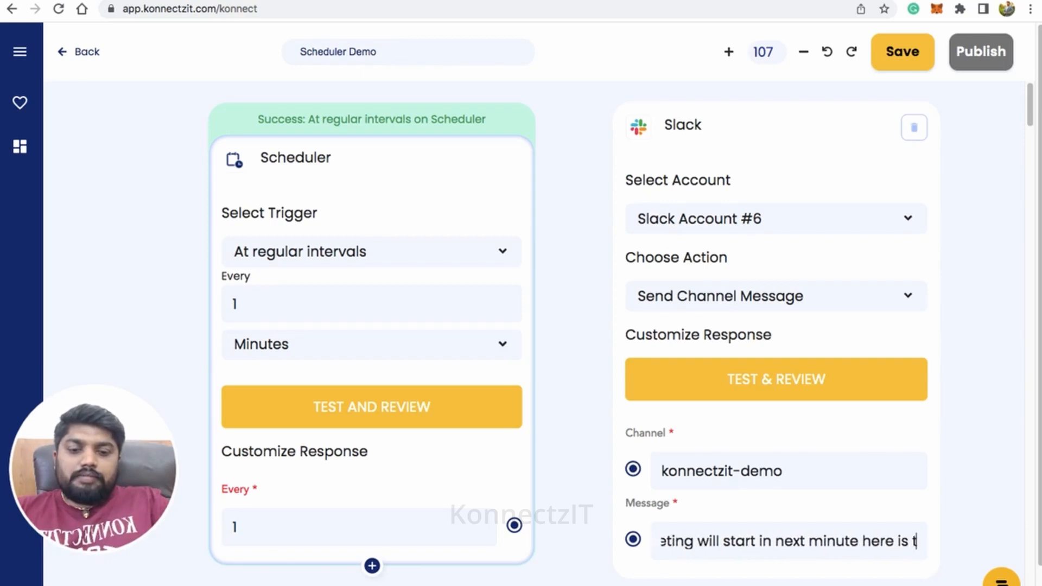
{"action": "type", "text": "he meeting"}
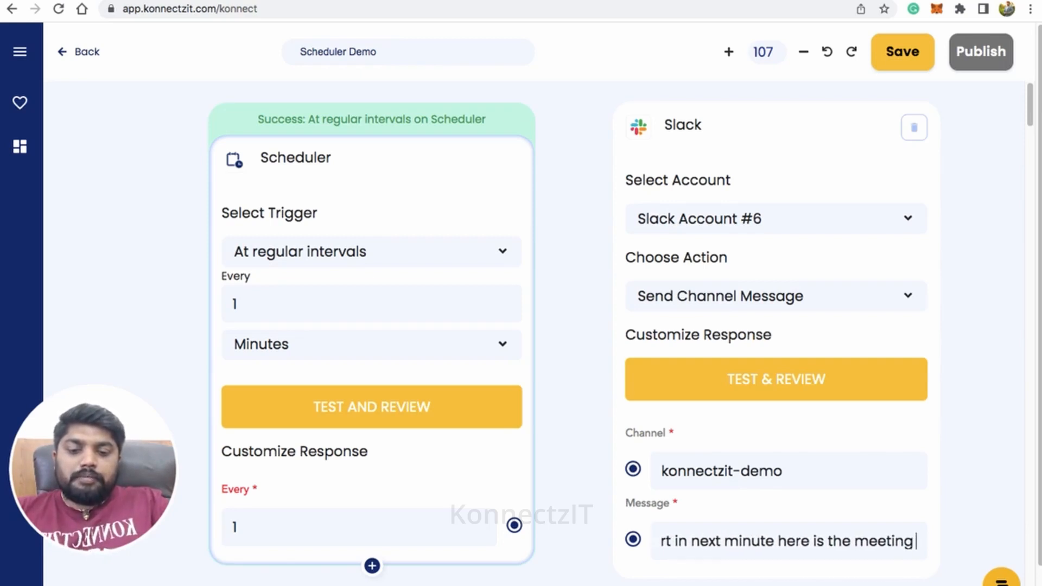
{"action": "type", "text": " link"}
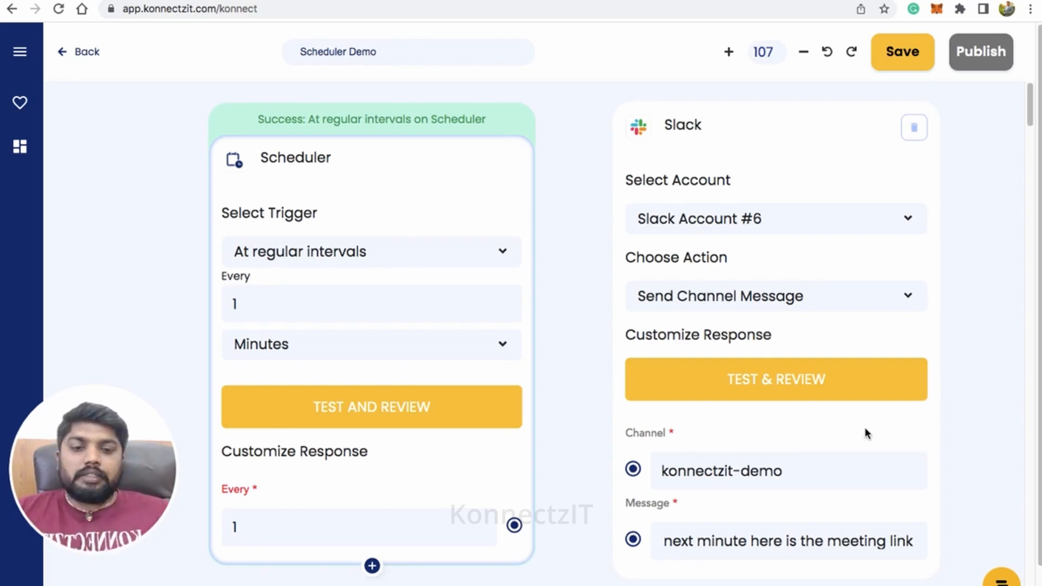
Run the Slack action's test and review, and check the konnectzit-demo channel in Slack for the meeting message.
{"action": "left_click", "coordinate": [793, 390]}
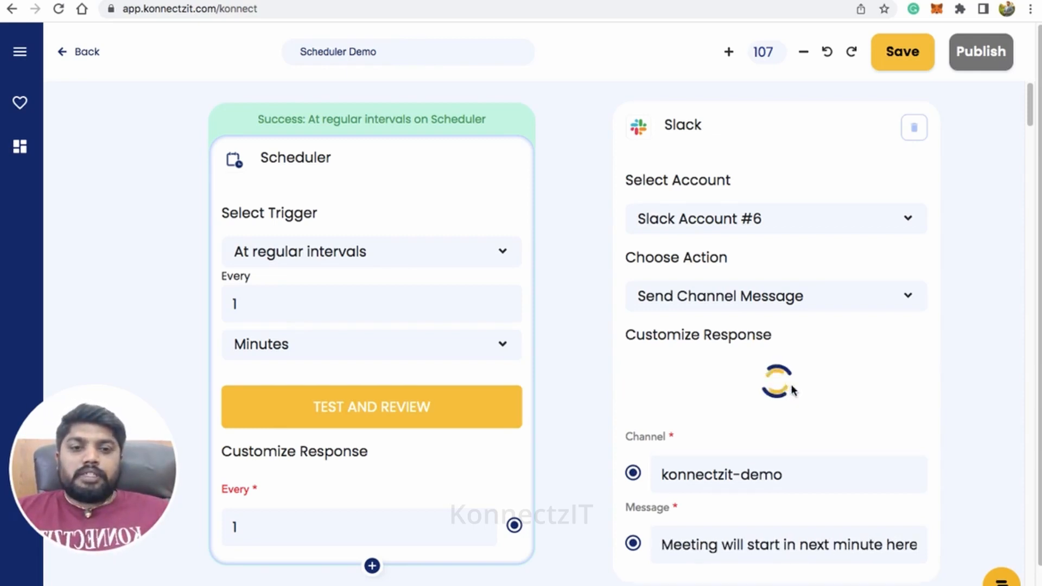
{"action": "left_click_drag", "start_coordinate": [791, 128], "coordinate": [769, 141]}
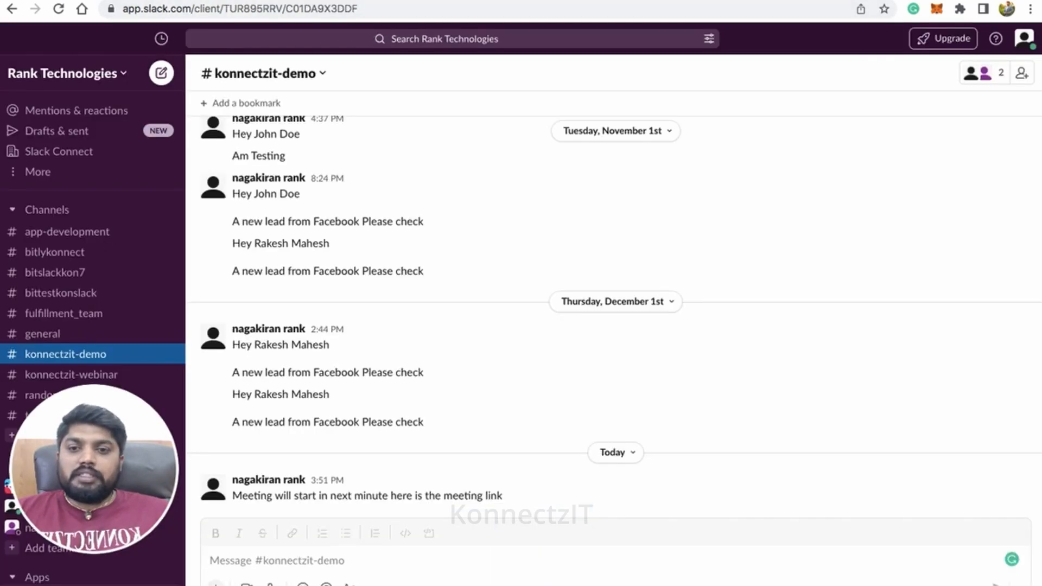
{"action": "left_click_drag", "start_coordinate": [238, 496], "coordinate": [500, 496]}
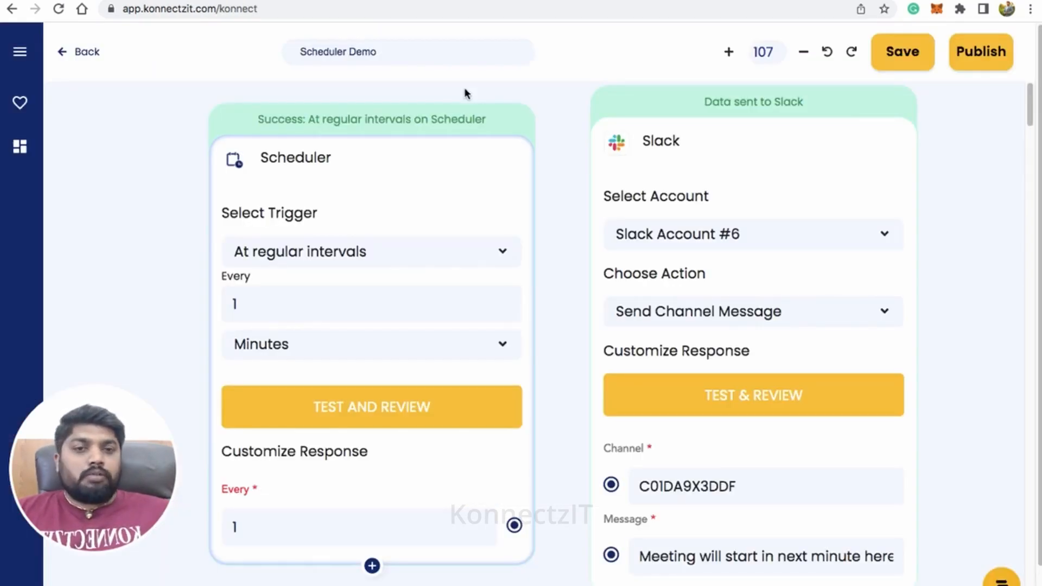
Publish the workflow in KonnectzIT, then check Slack's konnectzit-demo channel for the recurring messages and return to the KonnectzIT home page.
{"action": "left_click", "coordinate": [966, 61]}
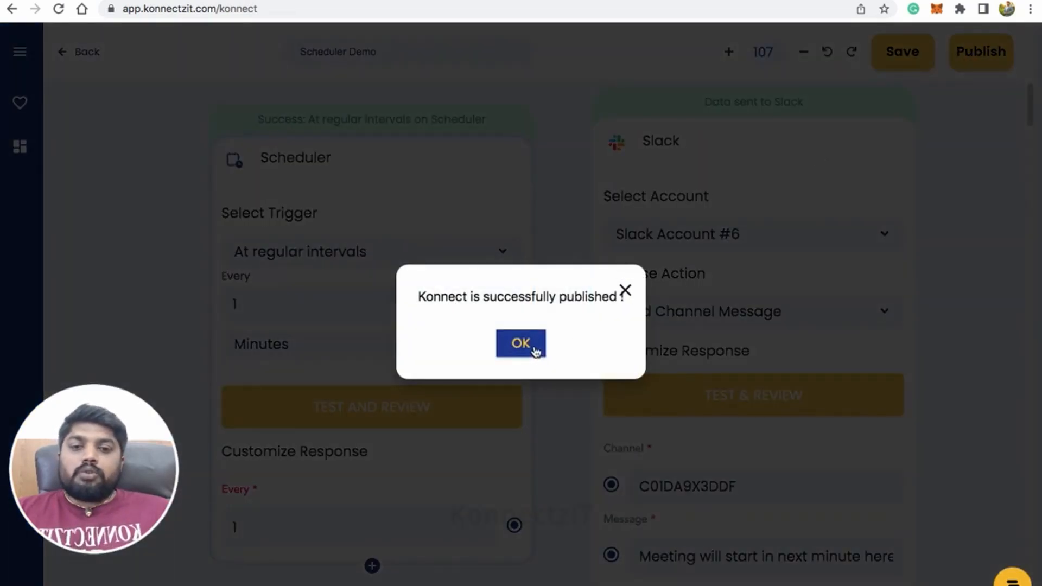
{"action": "left_click", "coordinate": [533, 347]}
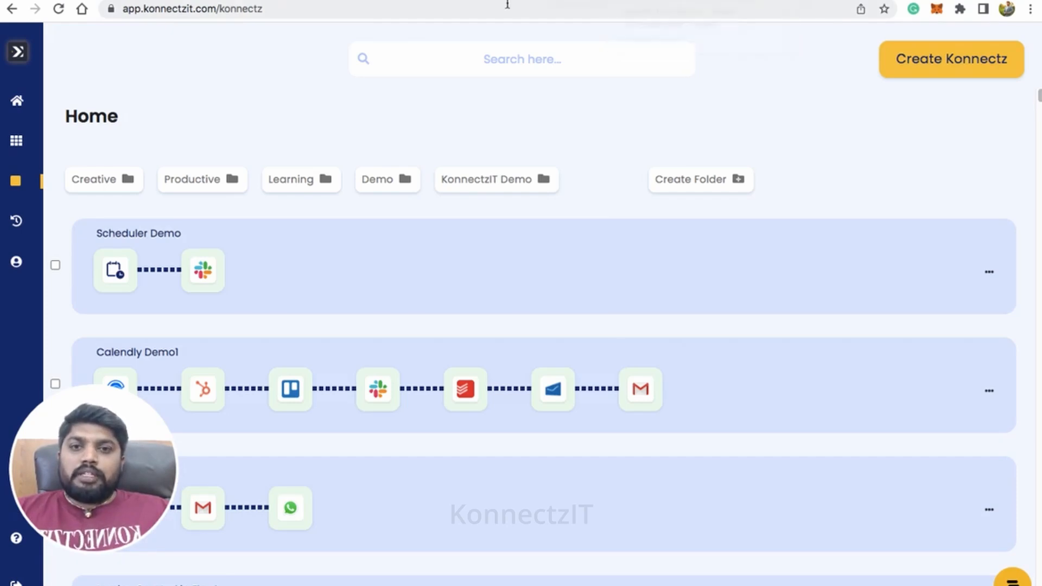
{"action": "left_click", "coordinate": [587, 1]}
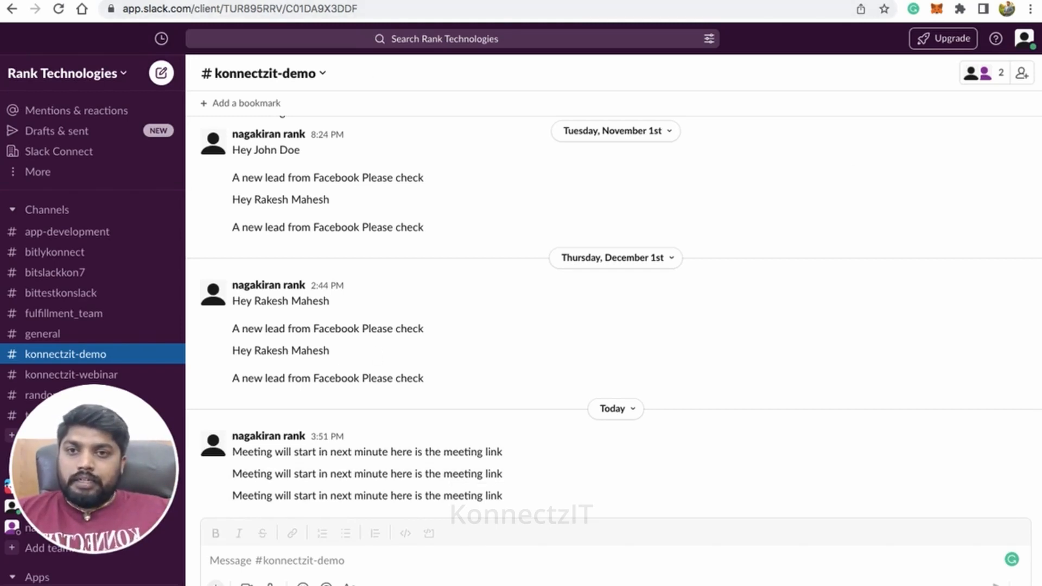
{"action": "left_click", "coordinate": [283, 0]}
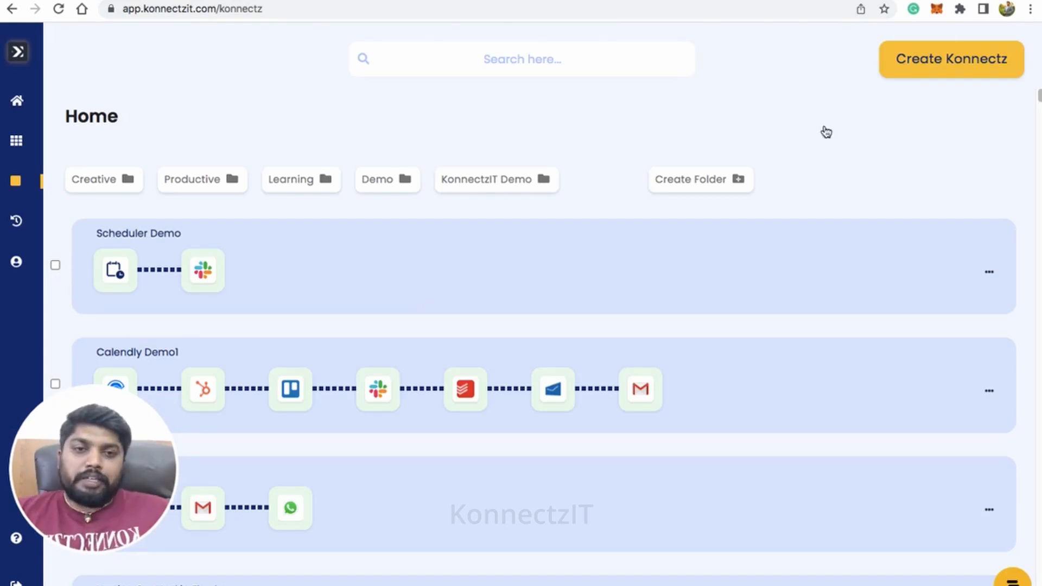
Create a new konnect named Scheduler Demo and place the Scheduler add-on app near the canvas's upper-left corner.
{"action": "left_click", "coordinate": [954, 62]}
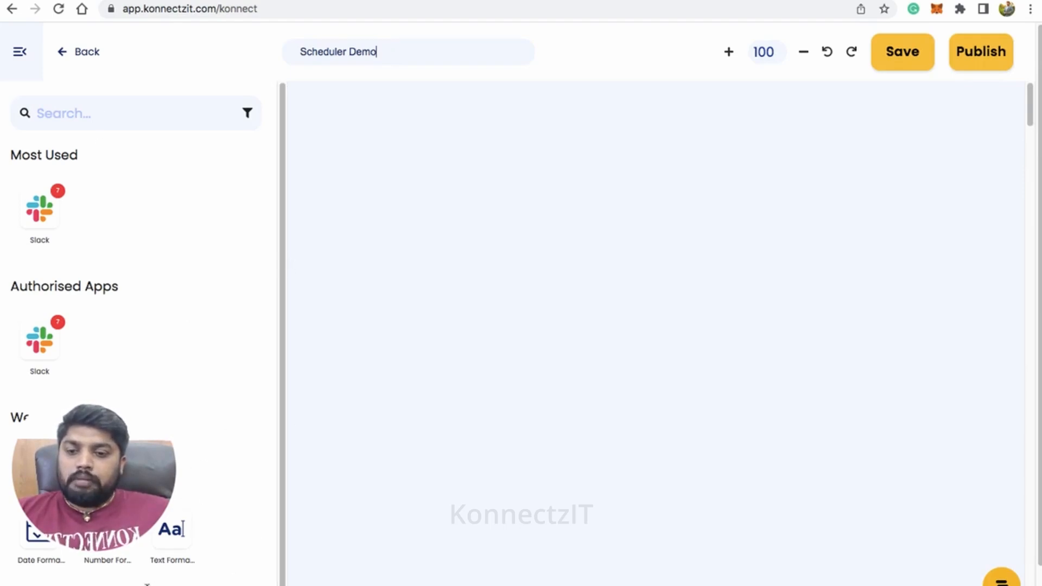
{"action": "scroll", "coordinate": [123, 534], "scroll_direction": "down", "scroll_amount": 3}
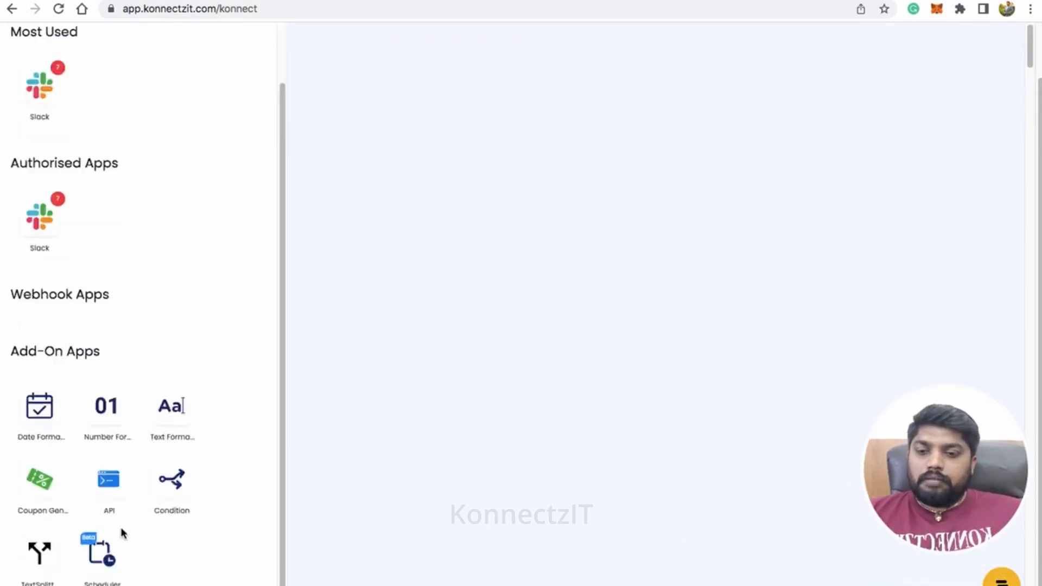
{"action": "scroll", "coordinate": [122, 533], "scroll_direction": "down", "scroll_amount": 10}
{"action": "left_click", "coordinate": [283, 70]}
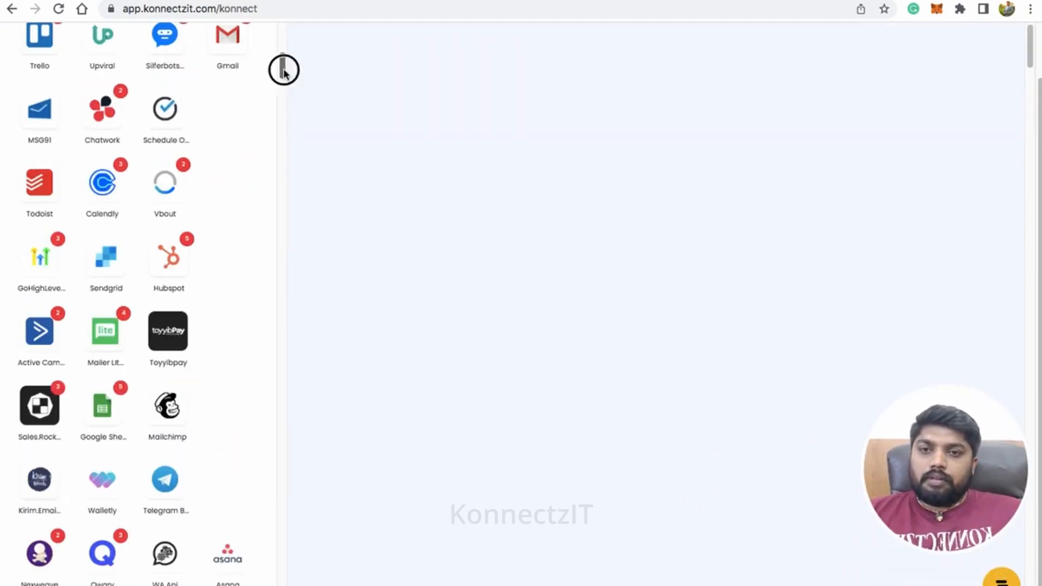
{"action": "left_click_drag", "start_coordinate": [283, 71], "coordinate": [280, 578]}
{"action": "left_click_drag", "start_coordinate": [102, 555], "coordinate": [365, 142]}
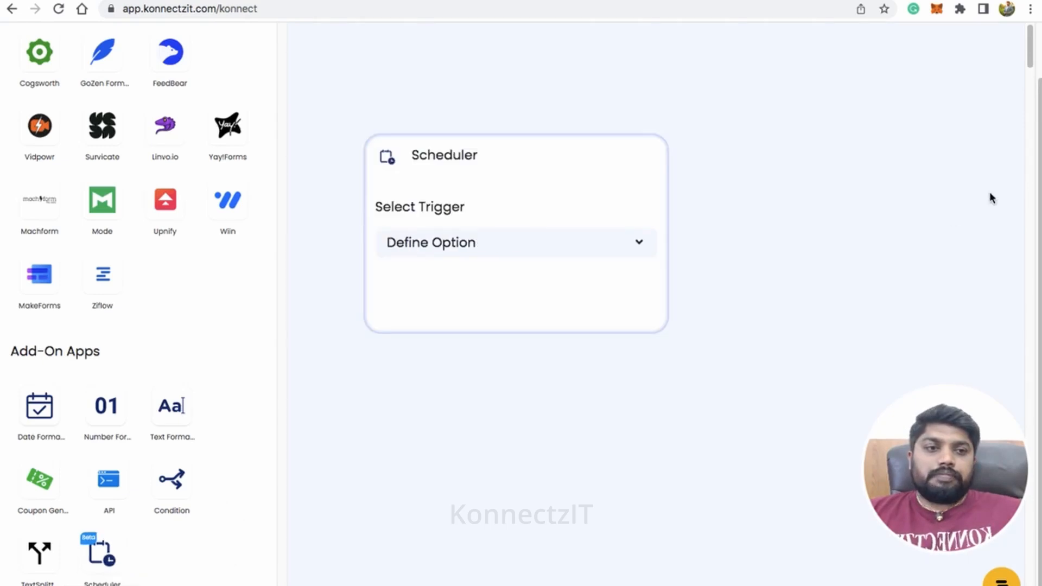
{"action": "scroll", "coordinate": [1032, 152], "scroll_direction": "up", "scroll_amount": 2}
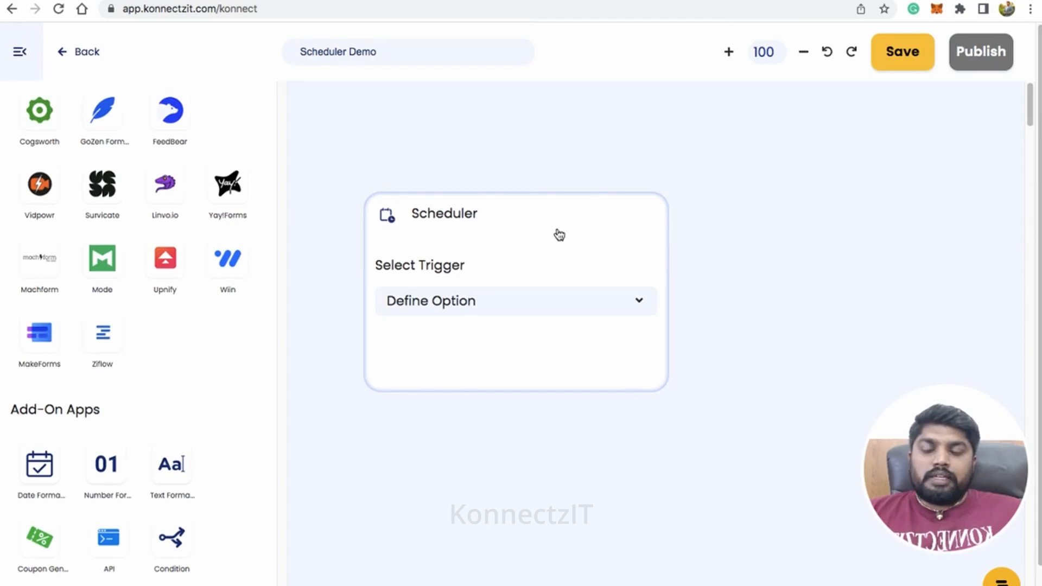
{"action": "left_click_drag", "start_coordinate": [558, 228], "coordinate": [348, 136]}
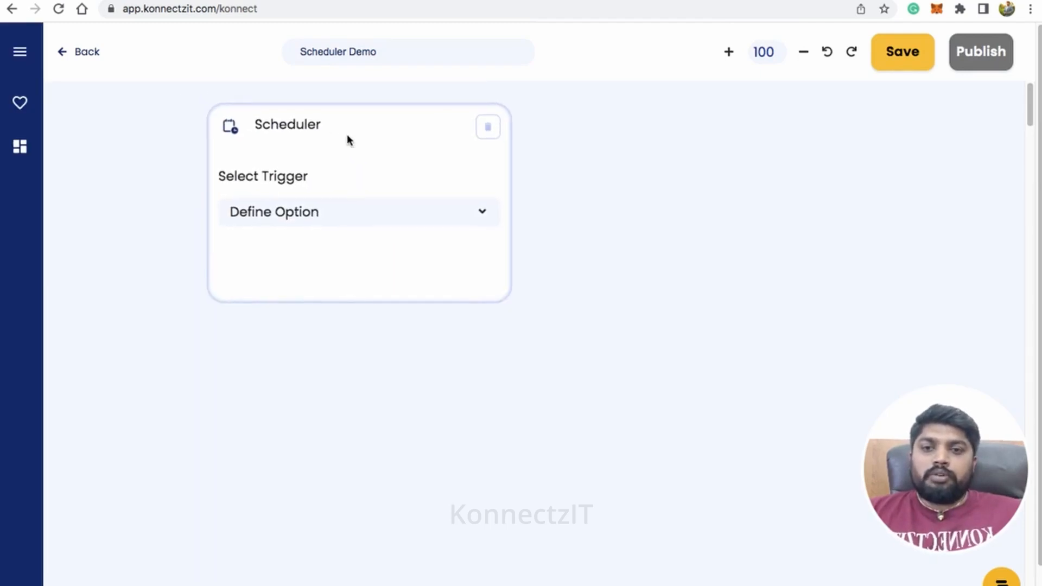
Set the Scheduler trigger to Once with the date 07/12/2022 and try to change its time to hour 02.
{"action": "scroll", "coordinate": [351, 140], "scroll_direction": "up", "scroll_amount": 4}
{"action": "left_click", "coordinate": [353, 236]}
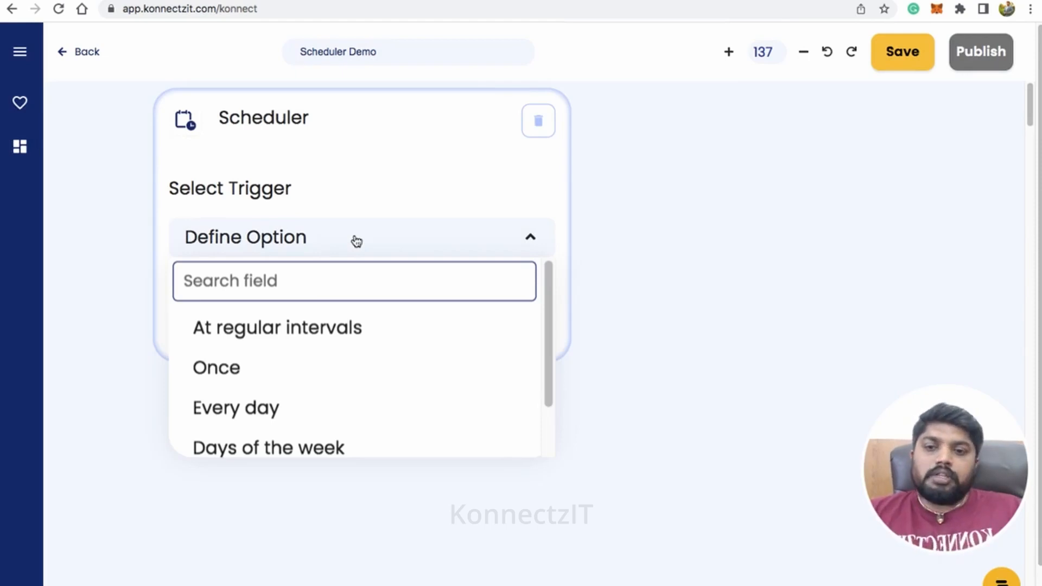
{"action": "left_click", "coordinate": [279, 371]}
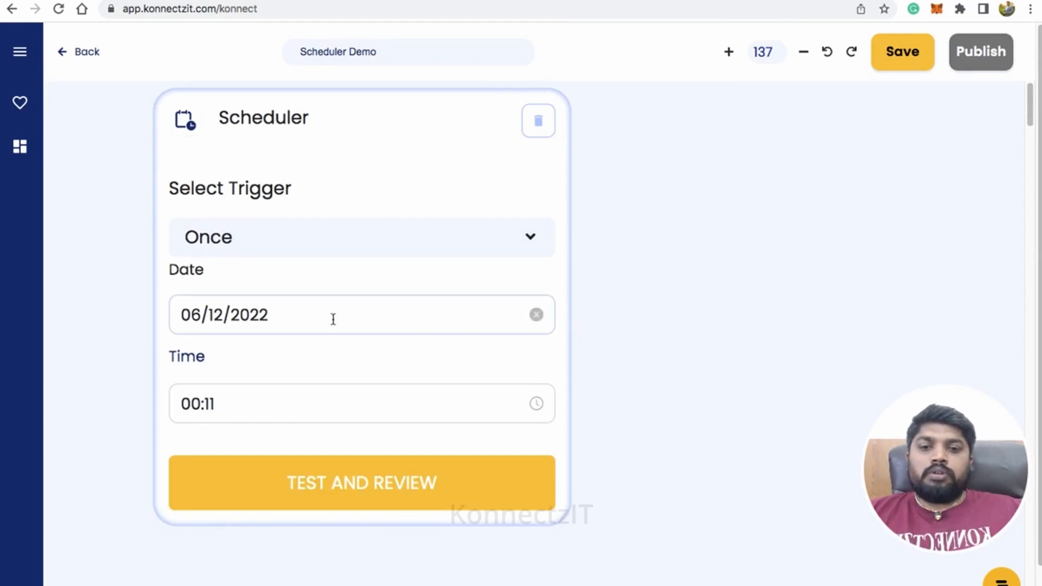
{"action": "left_click", "coordinate": [333, 318]}
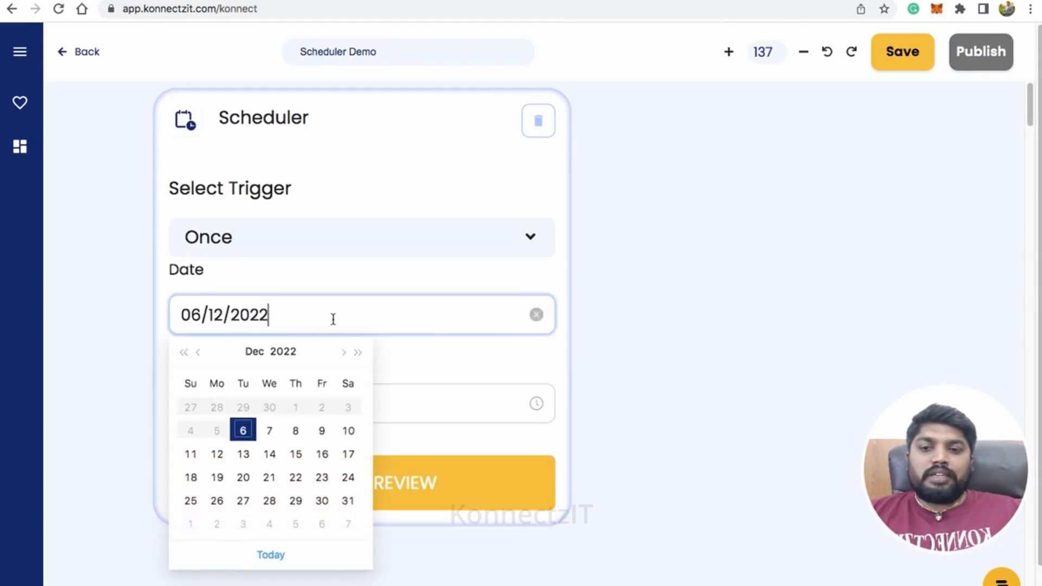
{"action": "left_click", "coordinate": [269, 434]}
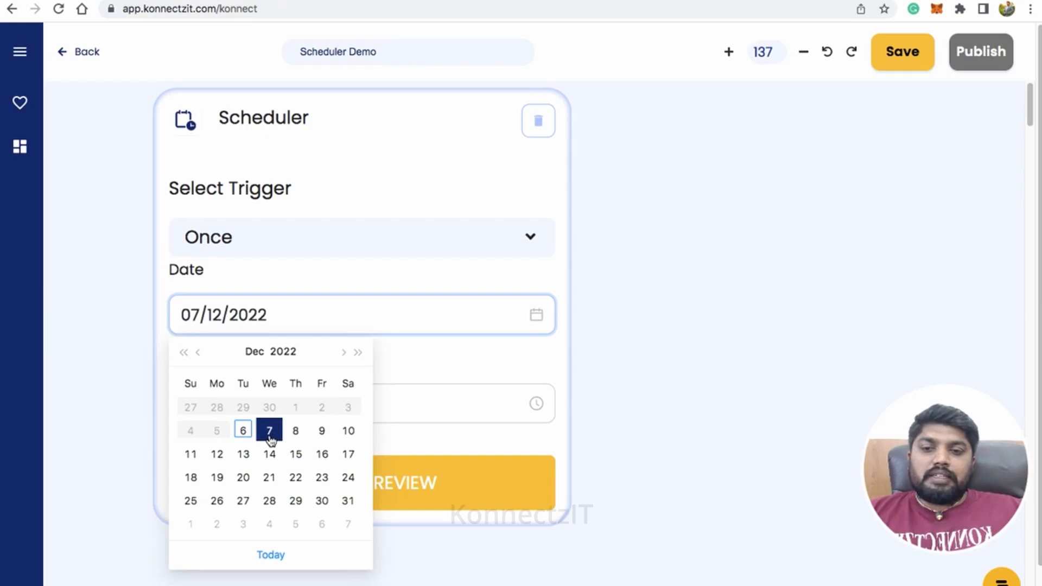
{"action": "left_click", "coordinate": [403, 402]}
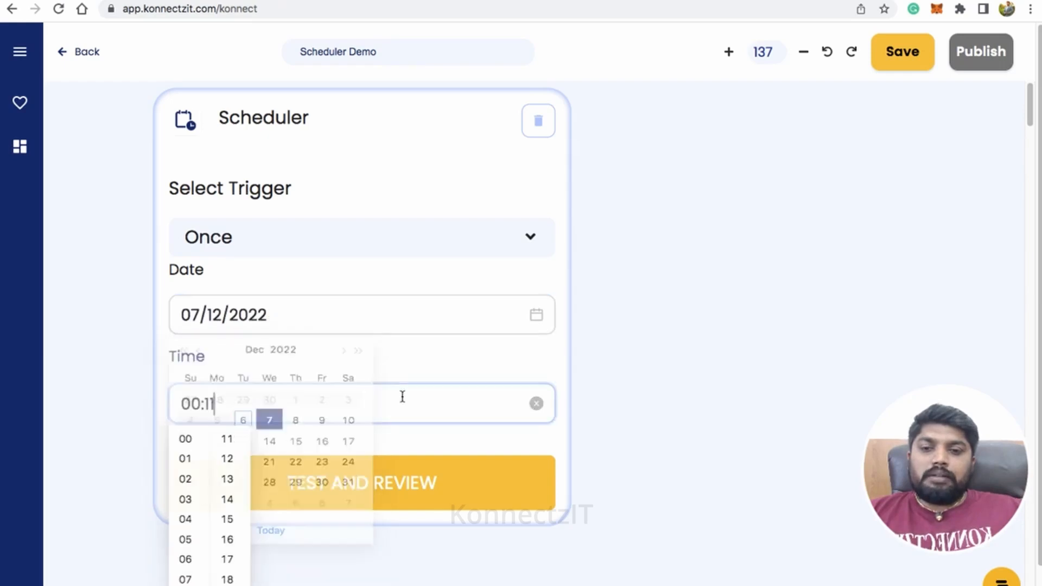
{"action": "left_click", "coordinate": [189, 478]}
{"action": "left_click", "coordinate": [187, 585]}
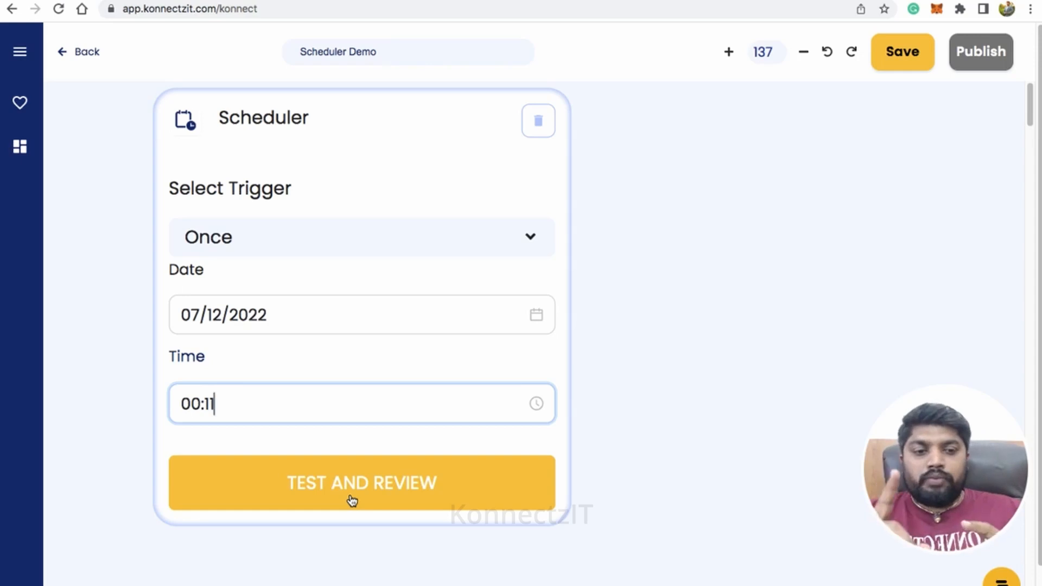
Set the Scheduler trigger to Every day with the time 04:00.
{"action": "left_click", "coordinate": [314, 244]}
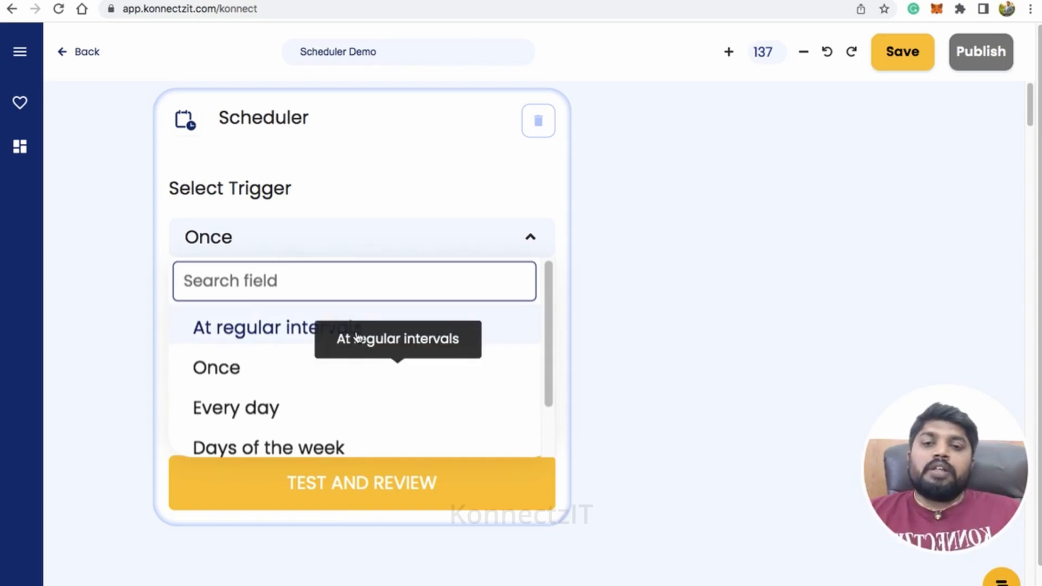
{"action": "scroll", "coordinate": [337, 346], "scroll_direction": "down", "scroll_amount": 2}
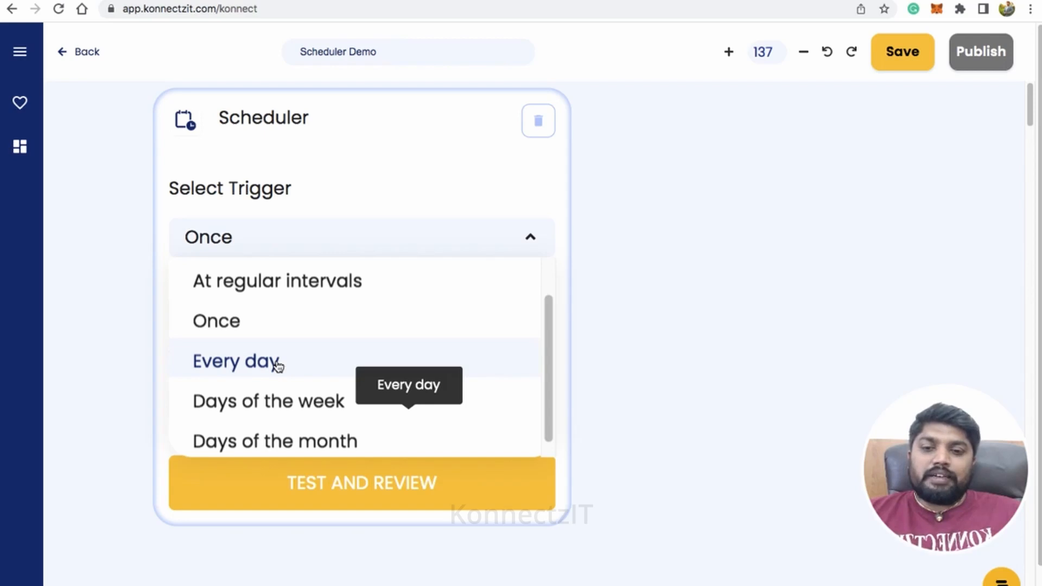
{"action": "left_click", "coordinate": [276, 362]}
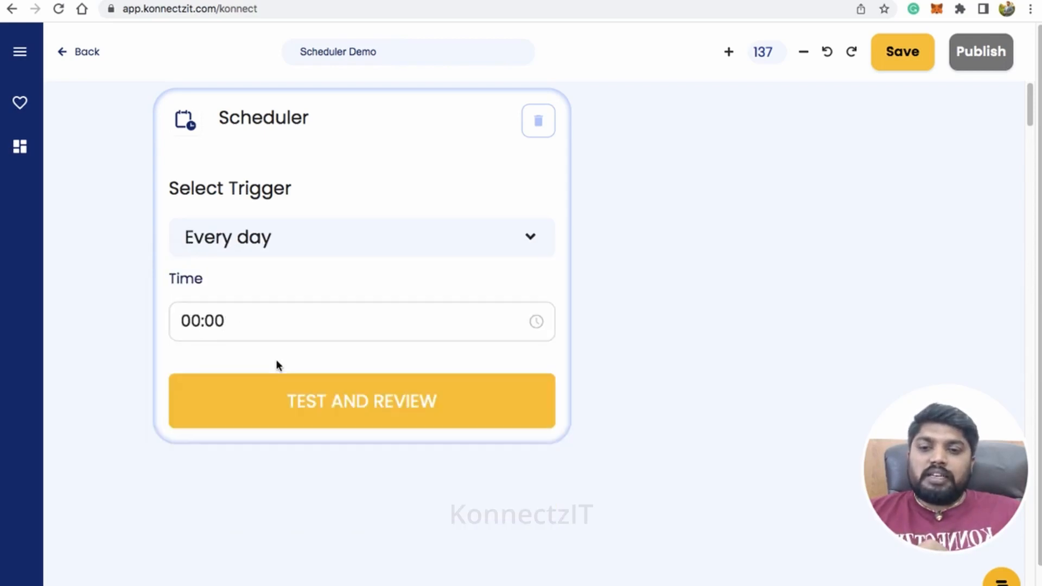
{"action": "left_click", "coordinate": [277, 321]}
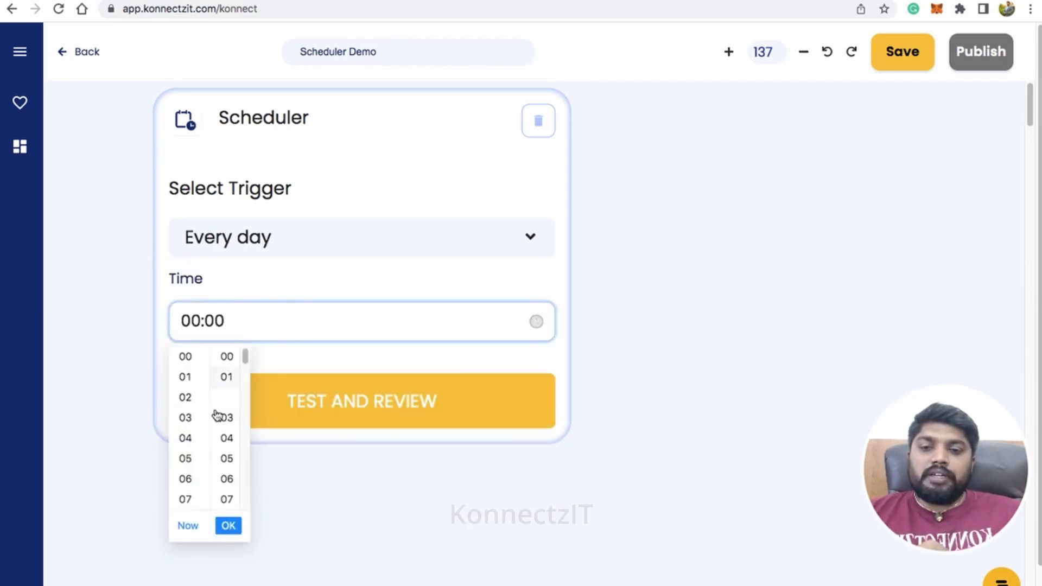
{"action": "left_click", "coordinate": [190, 442]}
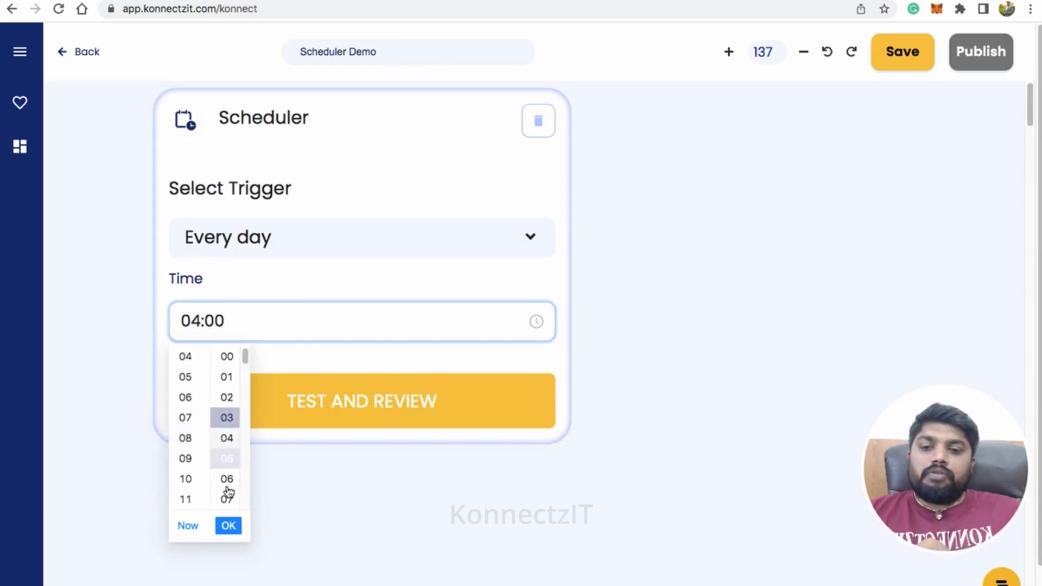
{"action": "left_click", "coordinate": [229, 526]}
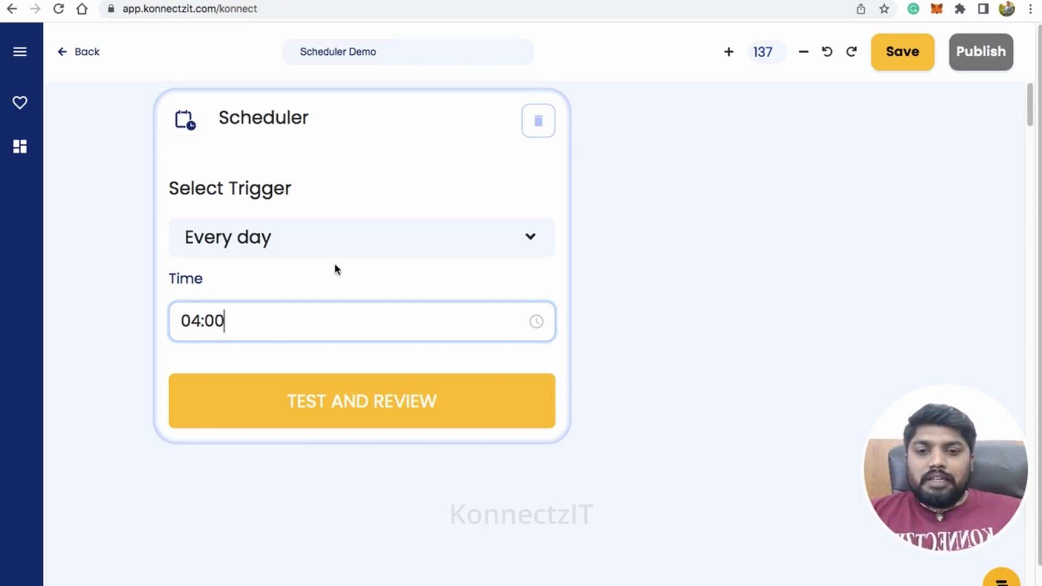
Set the Scheduler trigger to Days of the week and select Monday, Tuesday, Wednesday, Thursday and Friday.
{"action": "left_click", "coordinate": [333, 240]}
{"action": "scroll", "coordinate": [302, 390], "scroll_direction": "down", "scroll_amount": 1}
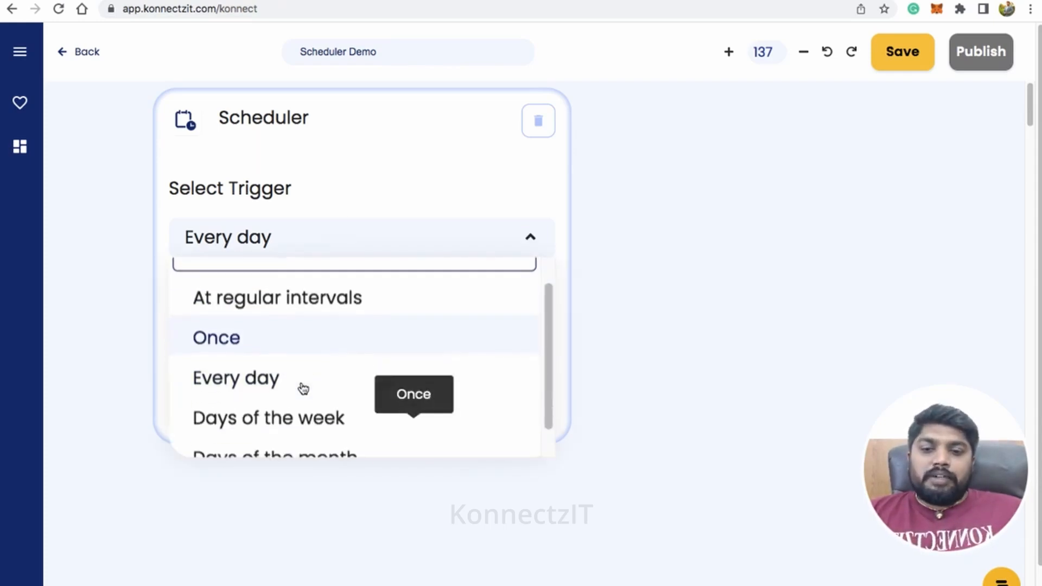
{"action": "left_click", "coordinate": [292, 408]}
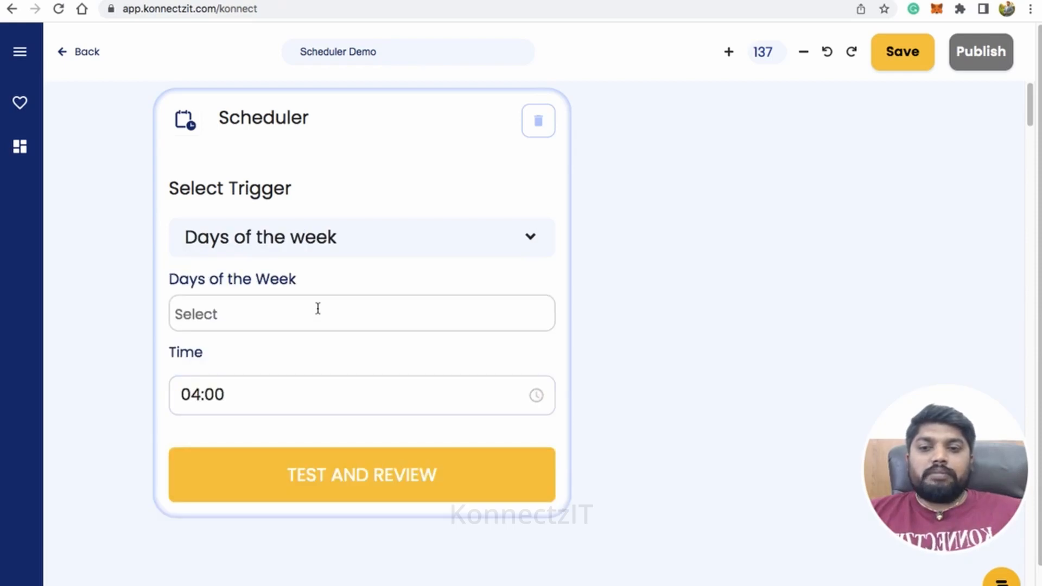
{"action": "left_click", "coordinate": [246, 310]}
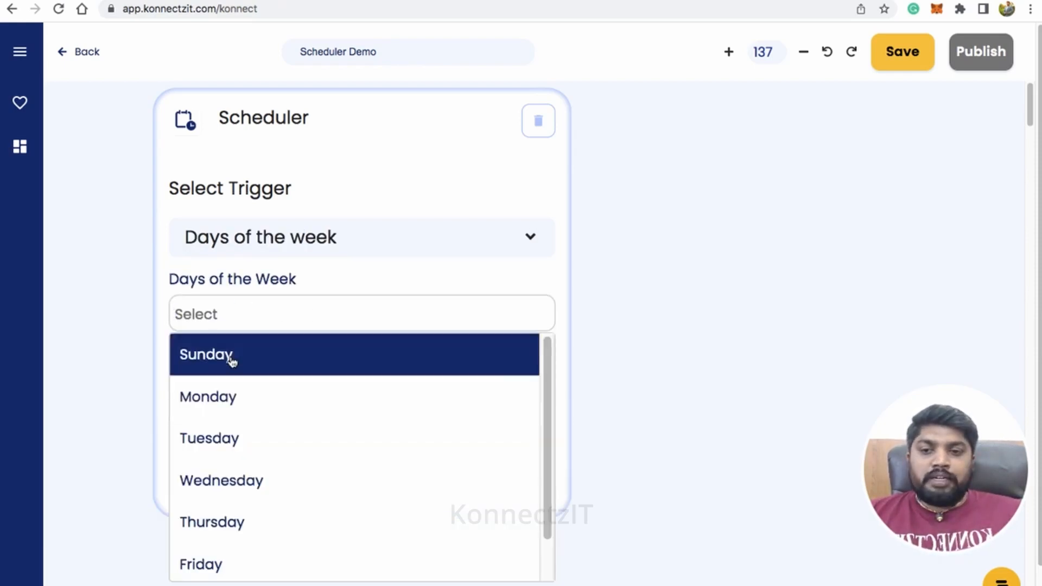
{"action": "left_click", "coordinate": [221, 397]}
{"action": "left_click", "coordinate": [237, 412]}
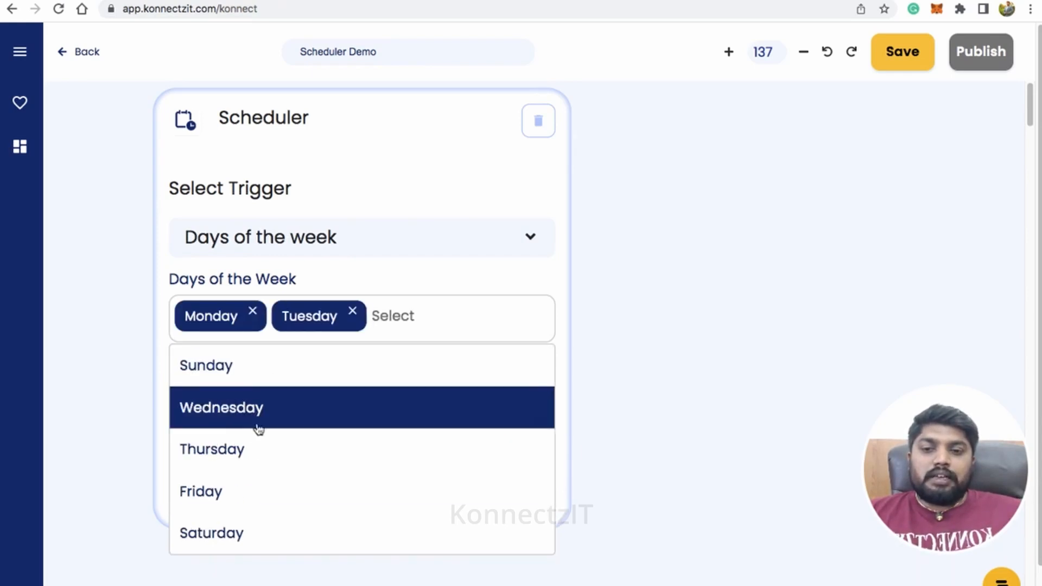
{"action": "left_click", "coordinate": [248, 423]}
{"action": "left_click", "coordinate": [244, 433]}
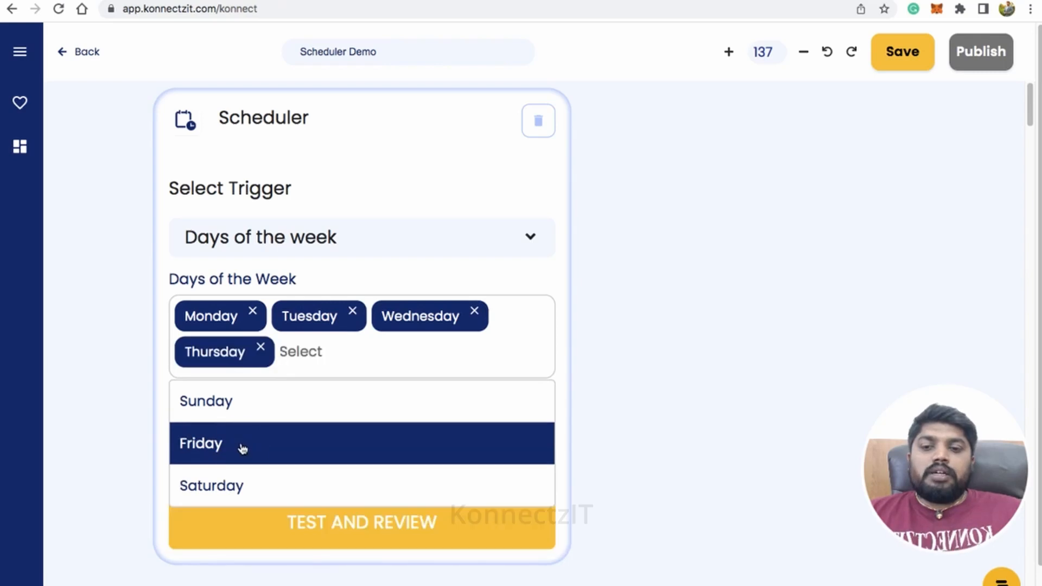
{"action": "left_click", "coordinate": [242, 447]}
{"action": "left_click", "coordinate": [394, 286]}
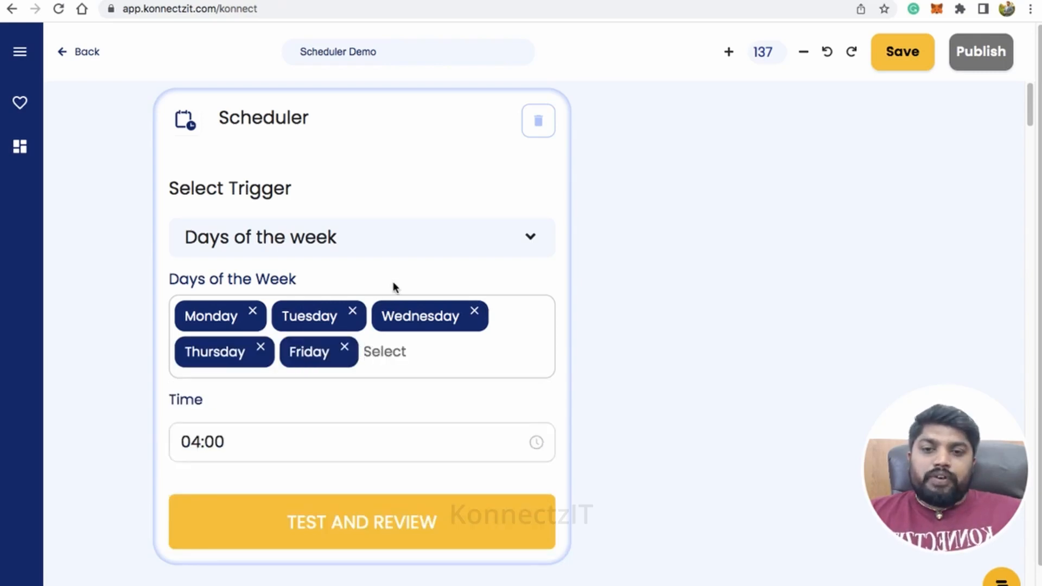
Try to change the time of the Days of the week trigger to 05:00.
{"action": "left_click", "coordinate": [235, 437]}
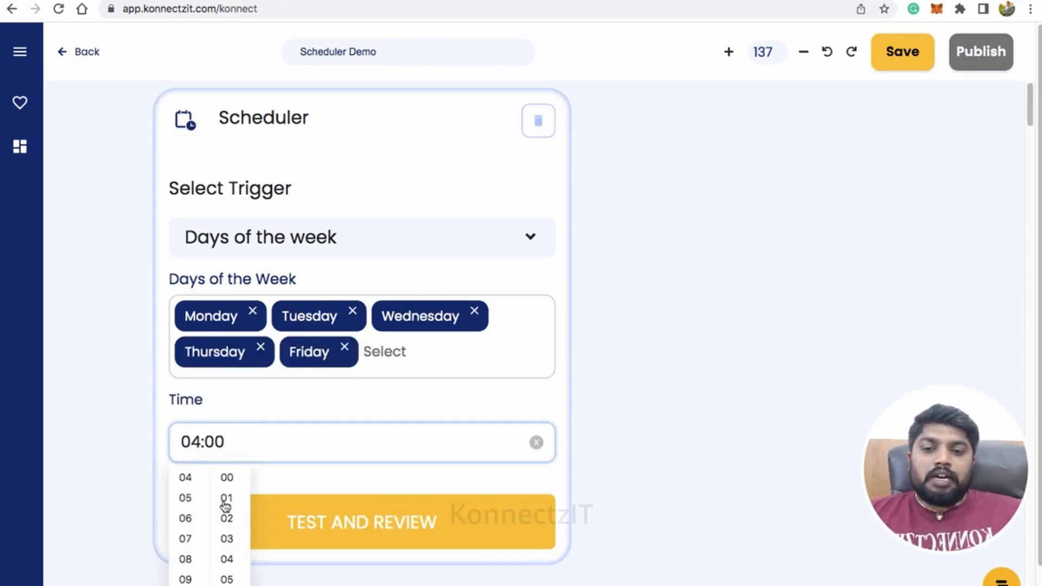
{"action": "left_click", "coordinate": [185, 505]}
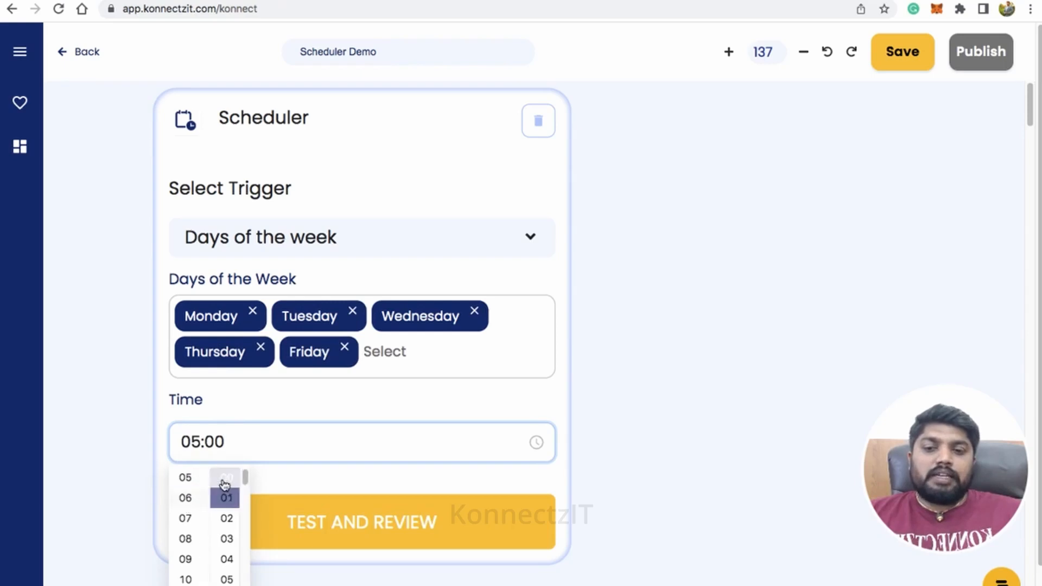
{"action": "left_click", "coordinate": [295, 470]}
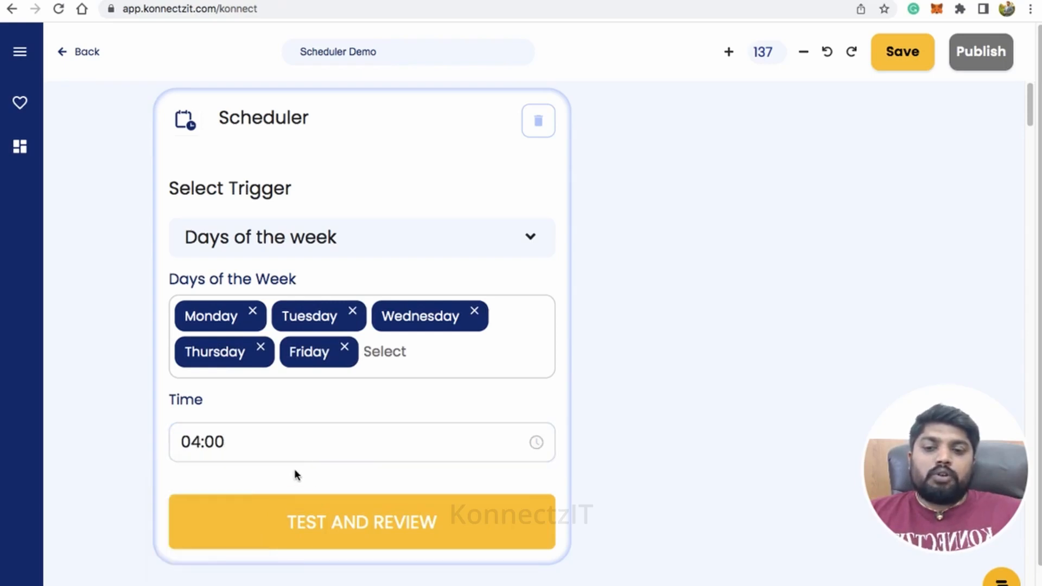
Switch the Scheduler trigger to Days of the month.
{"action": "scroll", "coordinate": [355, 443], "scroll_direction": "down", "scroll_amount": 3}
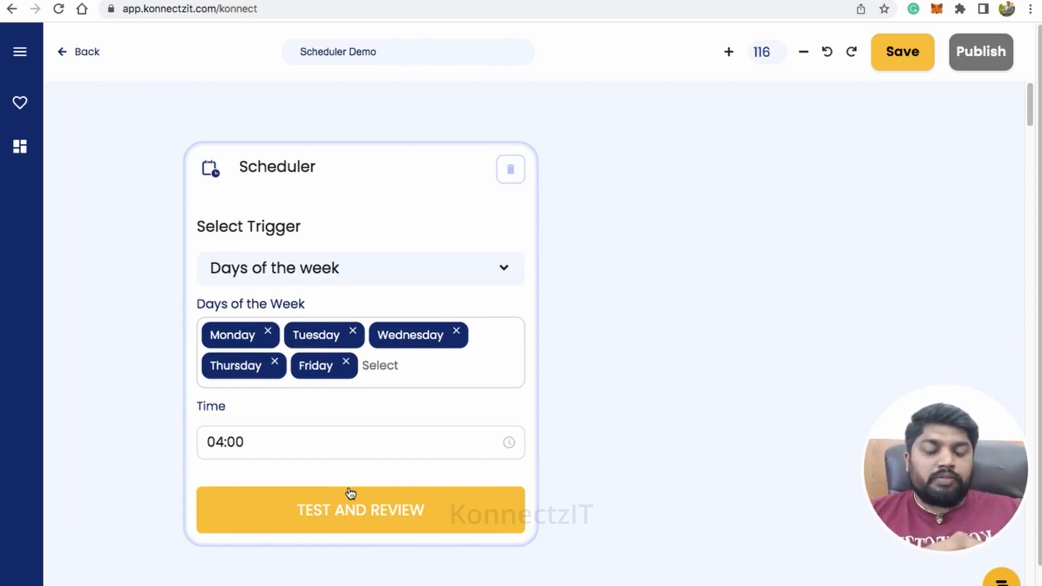
{"action": "left_click", "coordinate": [349, 276]}
{"action": "scroll", "coordinate": [328, 384], "scroll_direction": "down", "scroll_amount": 1}
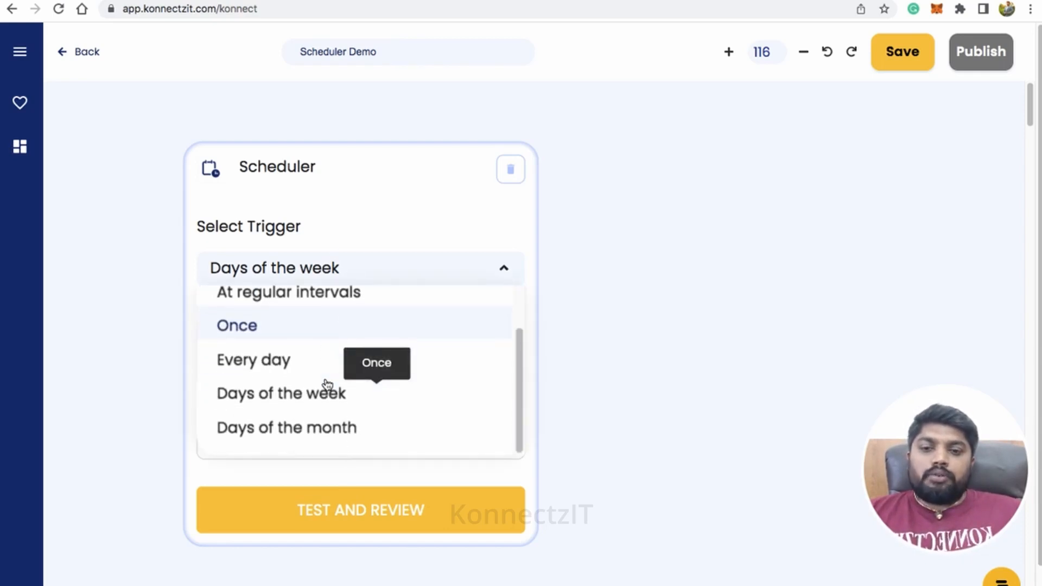
{"action": "left_click", "coordinate": [314, 432]}
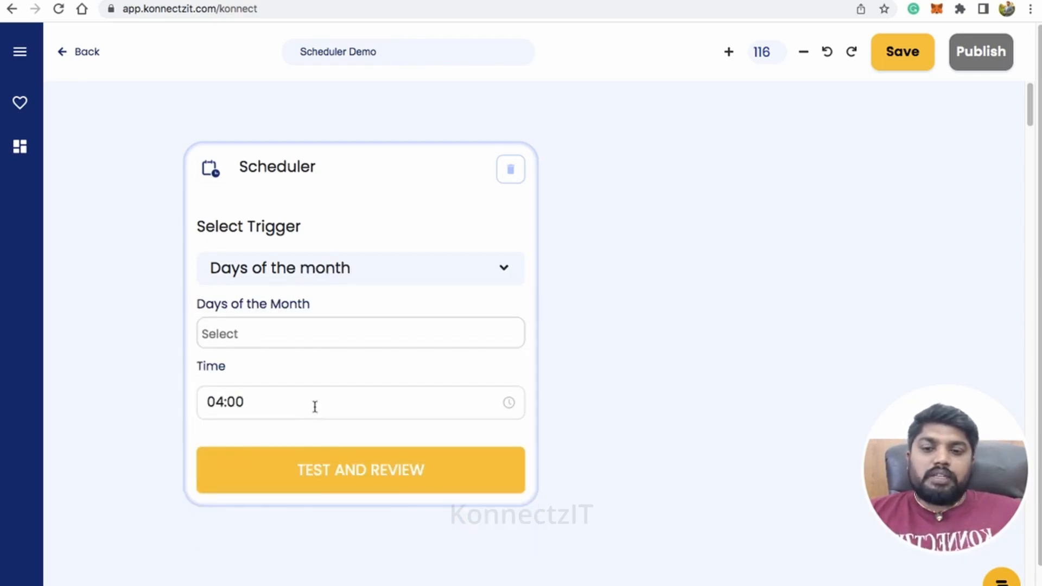
Select 3, 4, 5, 26 and 28 as the days of the month for the Scheduler trigger.
{"action": "left_click", "coordinate": [275, 325]}
{"action": "left_click", "coordinate": [250, 440]}
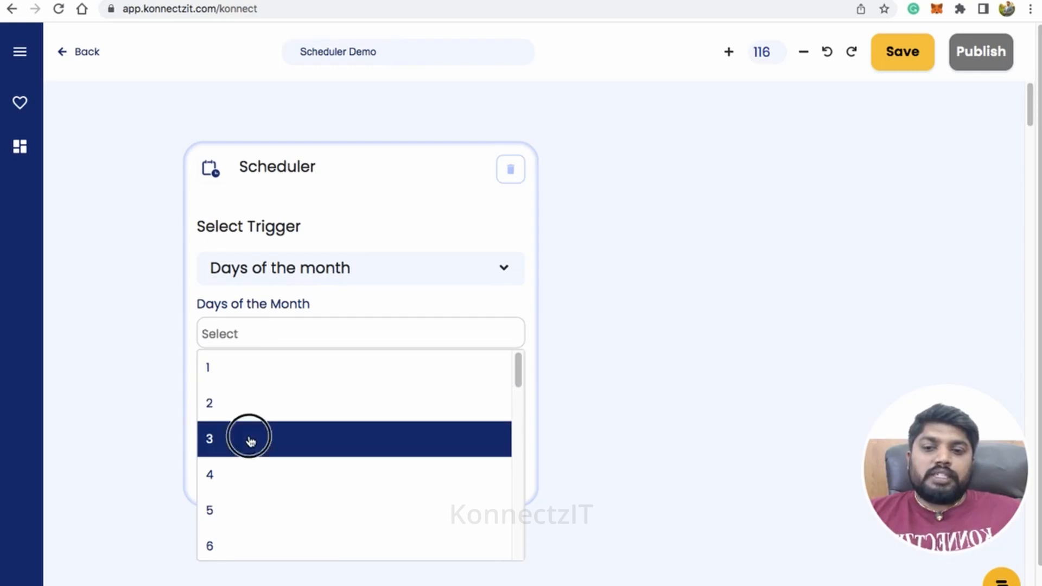
{"action": "left_click", "coordinate": [241, 452]}
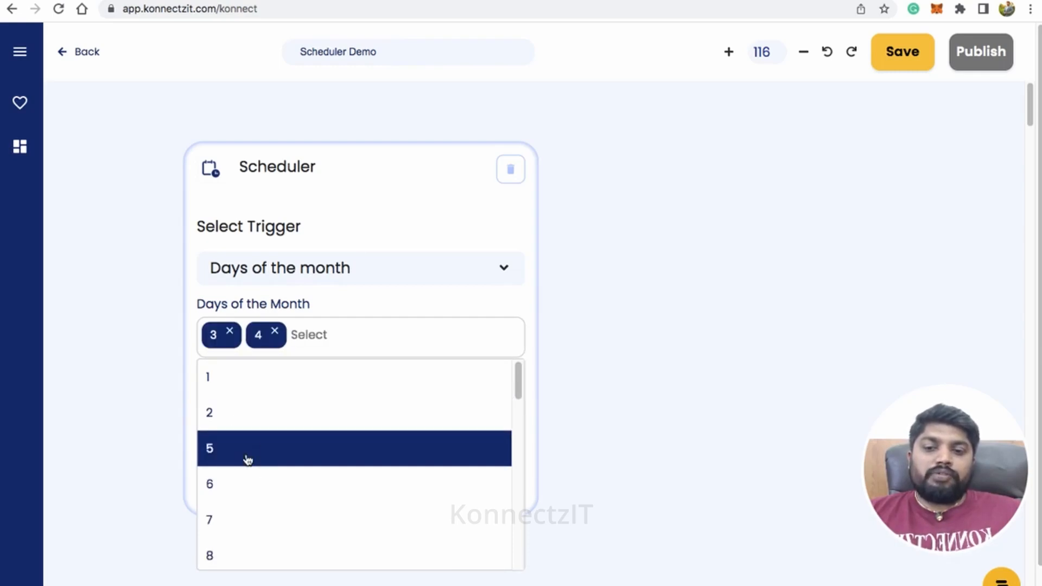
{"action": "left_click", "coordinate": [246, 459]}
{"action": "scroll", "coordinate": [321, 467], "scroll_direction": "down", "scroll_amount": 2}
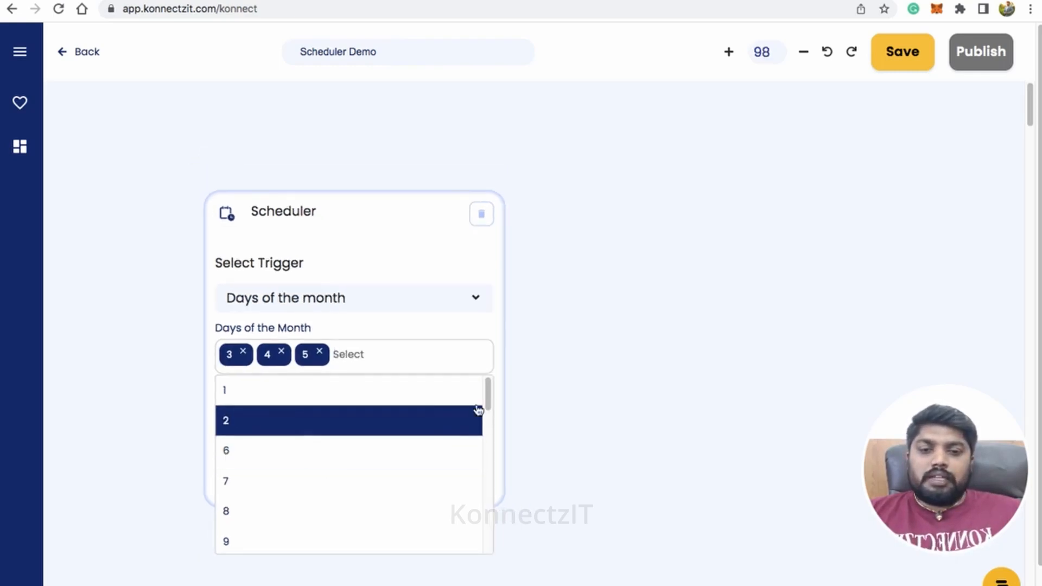
{"action": "left_click_drag", "start_coordinate": [487, 404], "coordinate": [484, 514]}
{"action": "left_click", "coordinate": [252, 491]}
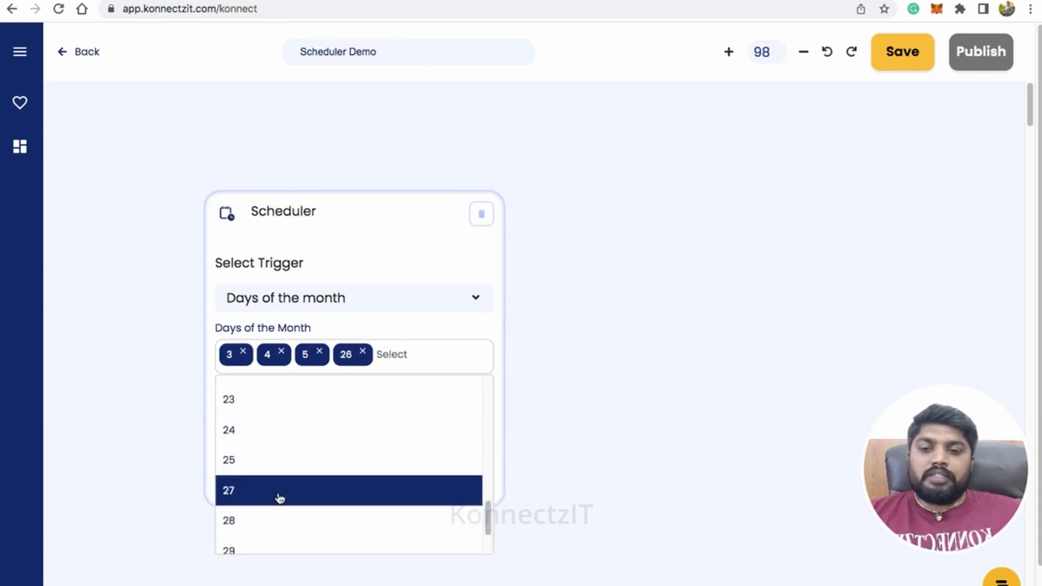
{"action": "left_click", "coordinate": [249, 519]}
{"action": "left_click", "coordinate": [384, 321]}
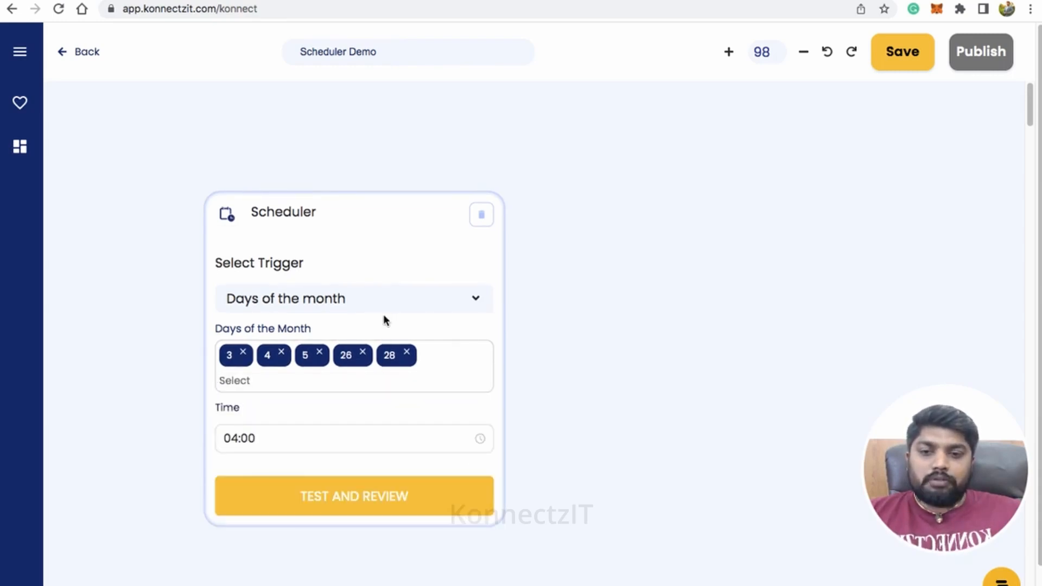
{"action": "left_click", "coordinate": [302, 439]}
{"action": "left_click", "coordinate": [228, 486]}
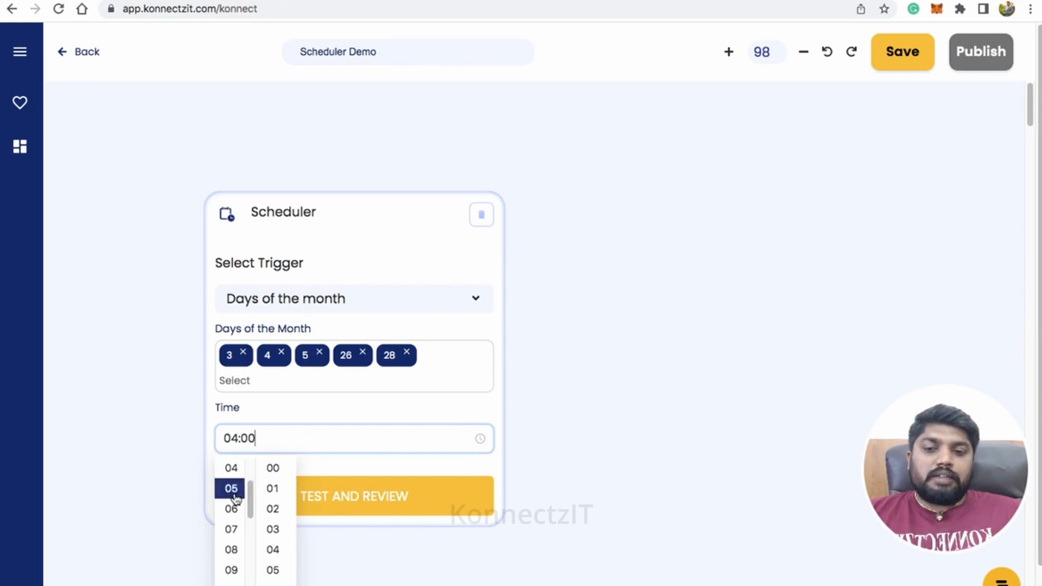
{"action": "left_click", "coordinate": [380, 377]}
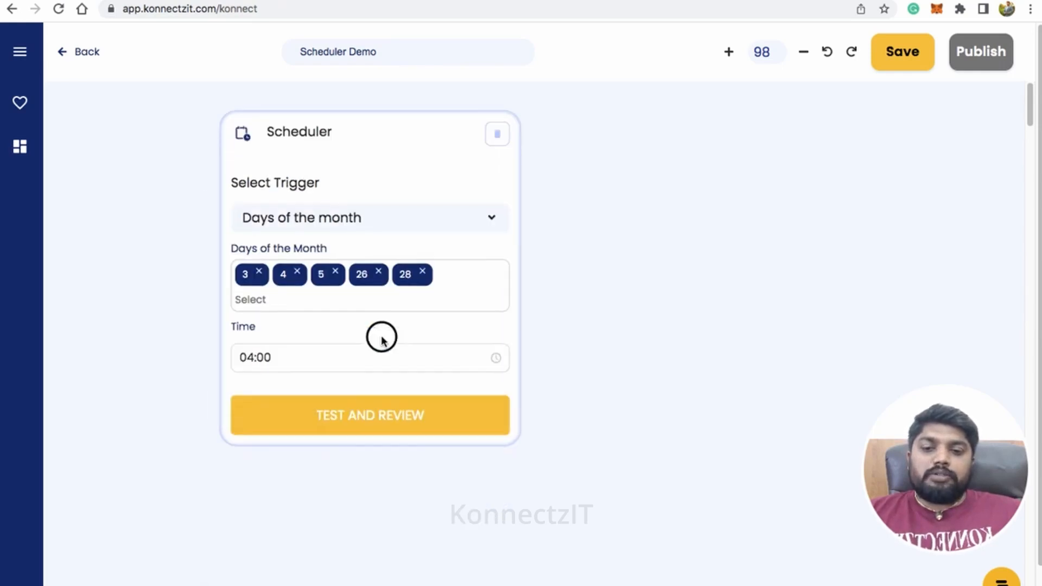
Set the time of the Days of the month trigger to 08:00 and confirm it.
{"action": "left_click", "coordinate": [323, 354]}
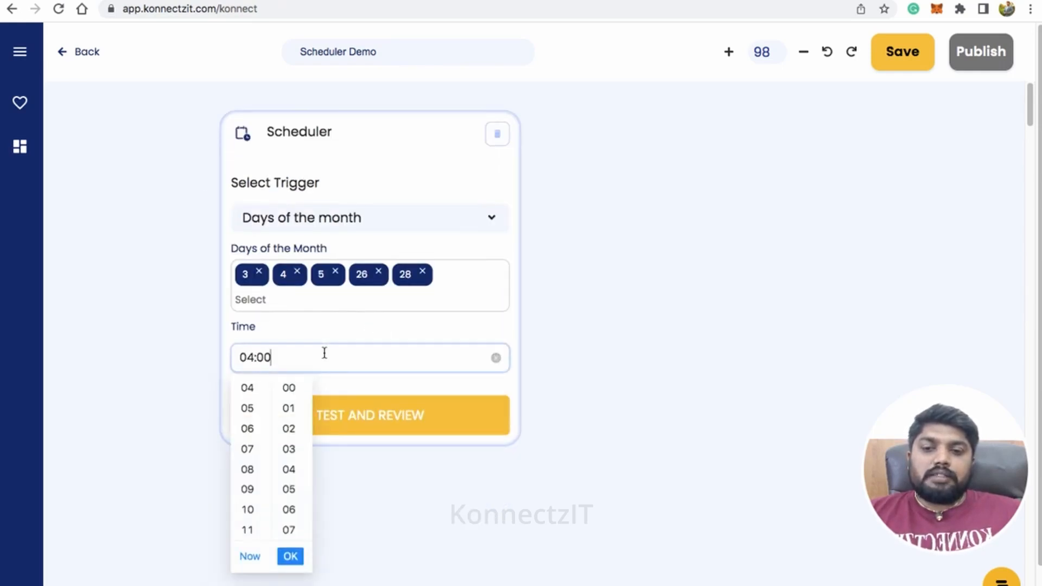
{"action": "left_click", "coordinate": [247, 471]}
{"action": "left_click", "coordinate": [291, 562]}
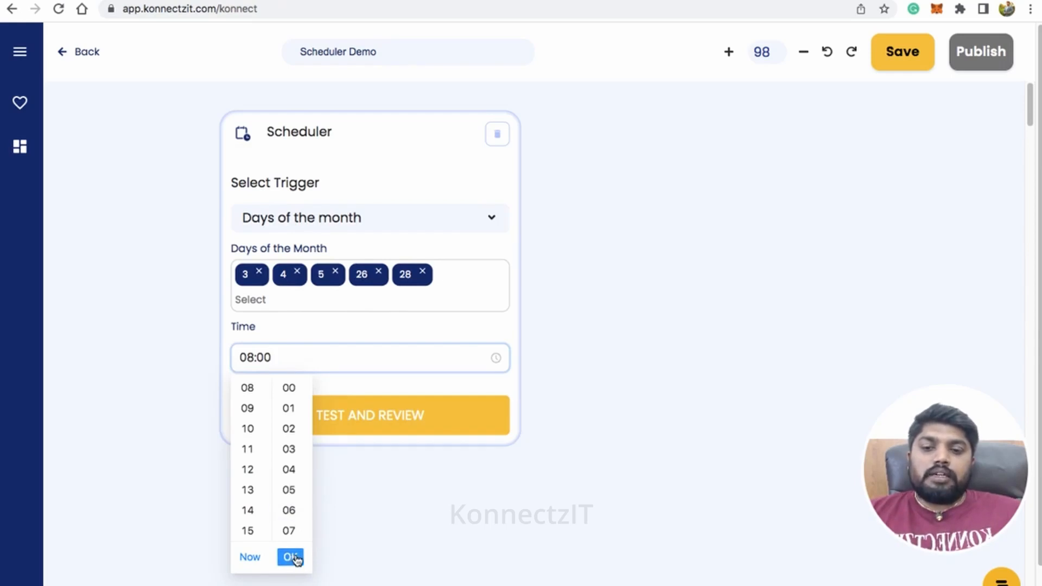
{"action": "left_click", "coordinate": [291, 557]}
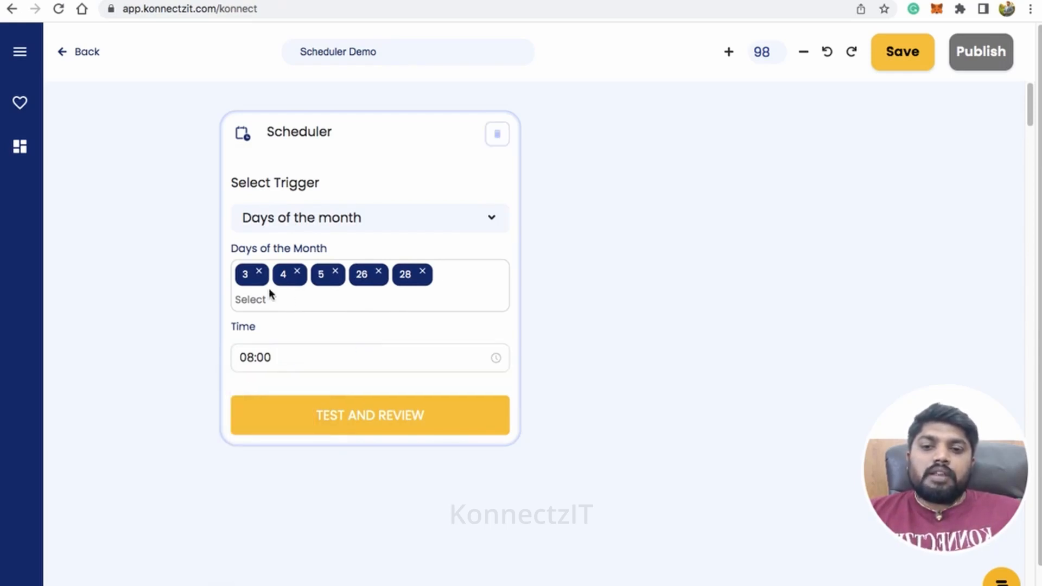
{"action": "scroll", "coordinate": [423, 275], "scroll_direction": "up", "scroll_amount": 2}
{"action": "scroll", "coordinate": [423, 276], "scroll_direction": "up", "scroll_amount": 2}
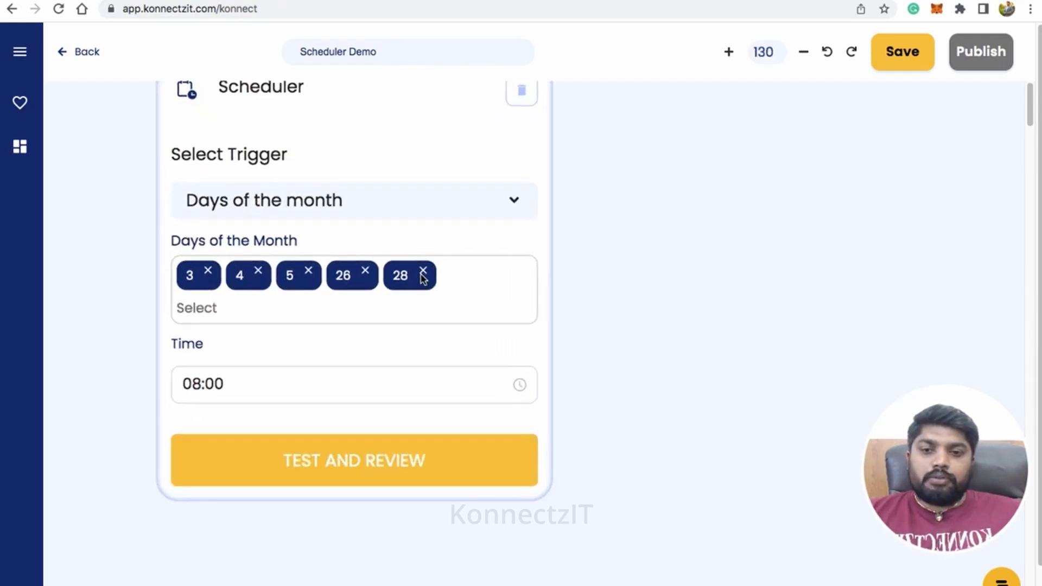
{"action": "scroll", "coordinate": [381, 371], "scroll_direction": "down", "scroll_amount": 2}
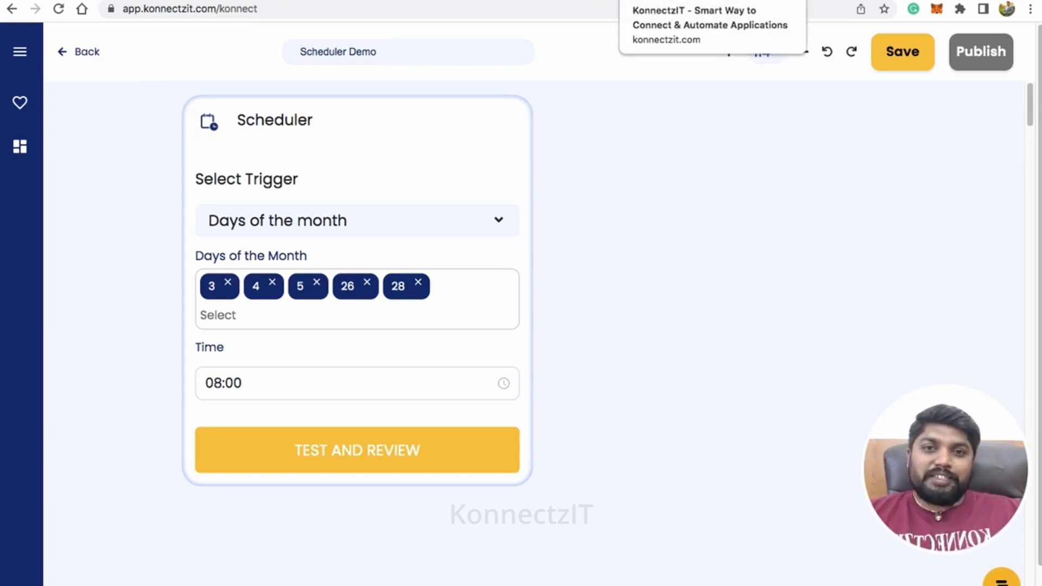
Switch to Slack to check the konnectzit-demo channel for meeting messages, then return to the Scheduler Demo konnect in KonnectzIT.
{"action": "left_click", "coordinate": [585, 0]}
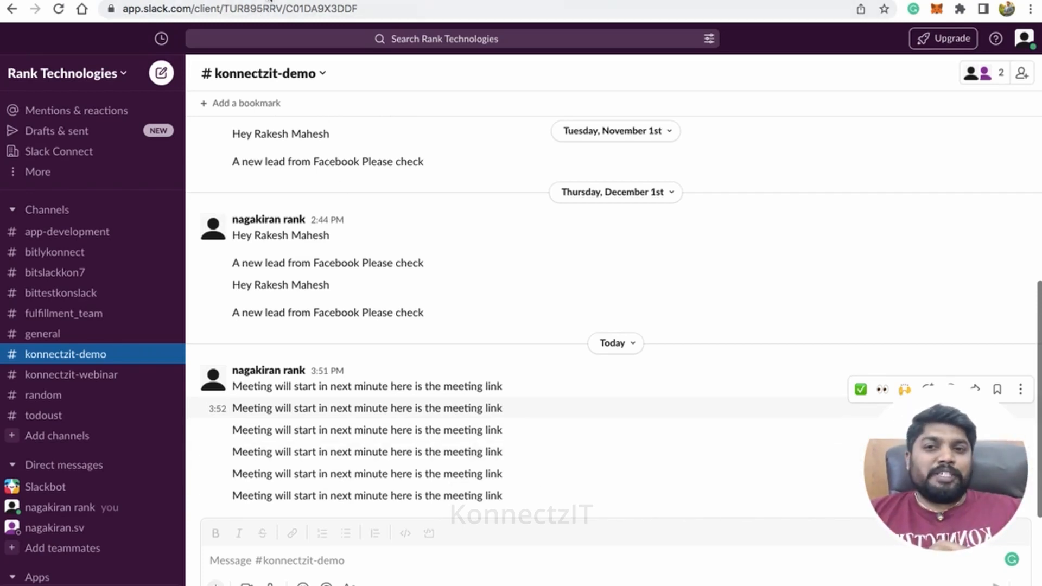
{"action": "left_click", "coordinate": [270, 1]}
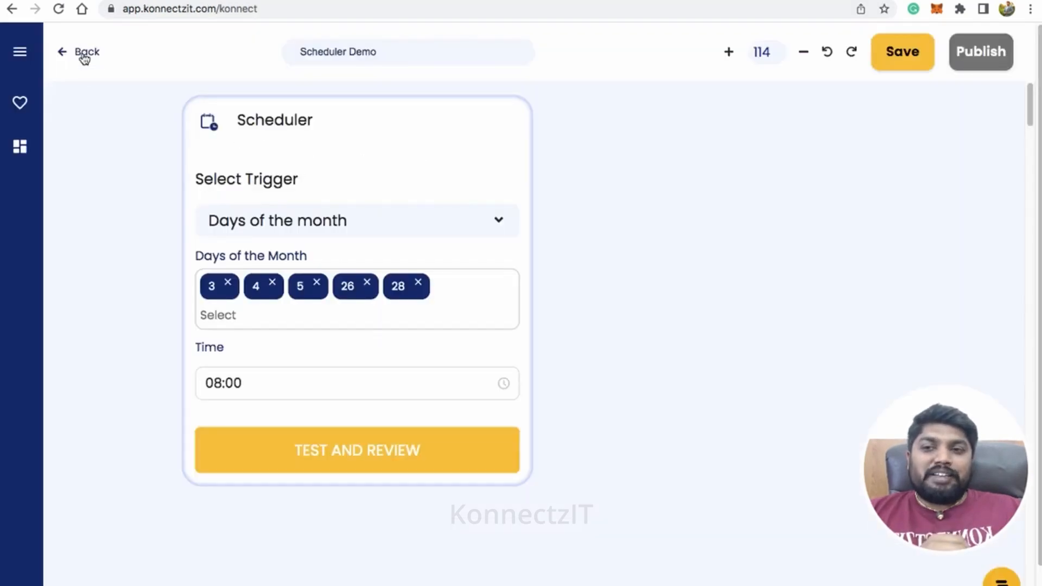